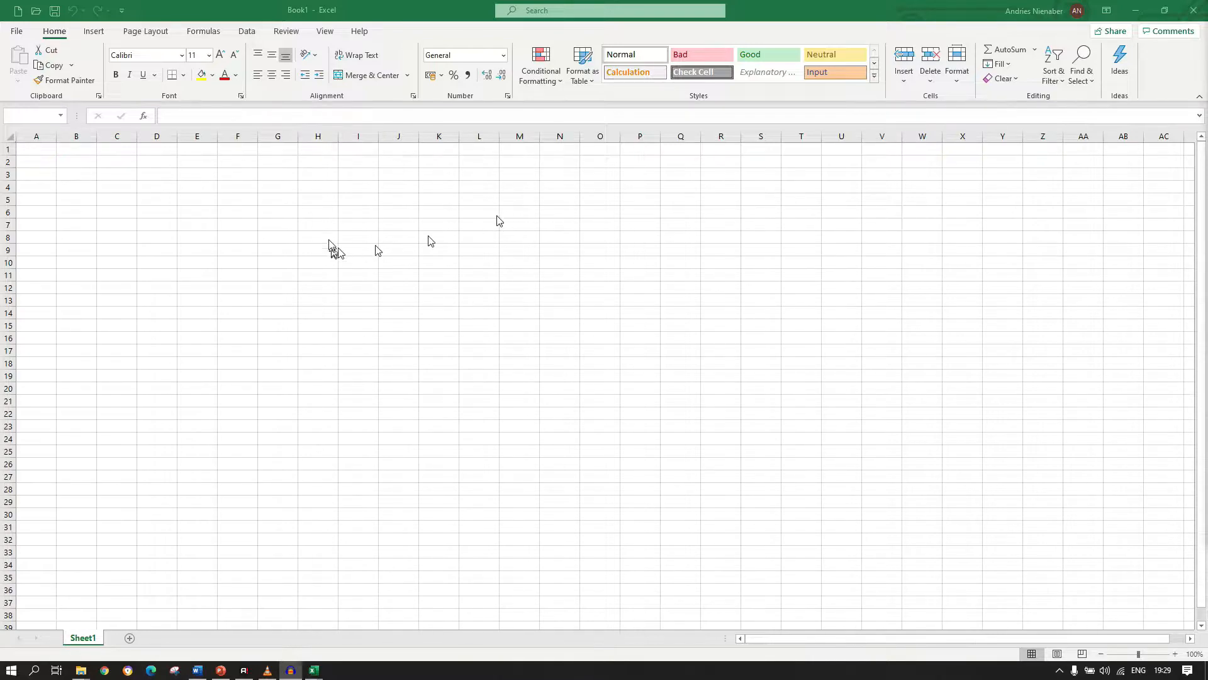
Enter the title "Monthly Budget" in cell A1
{"action": "left_click", "coordinate": [37, 150]}
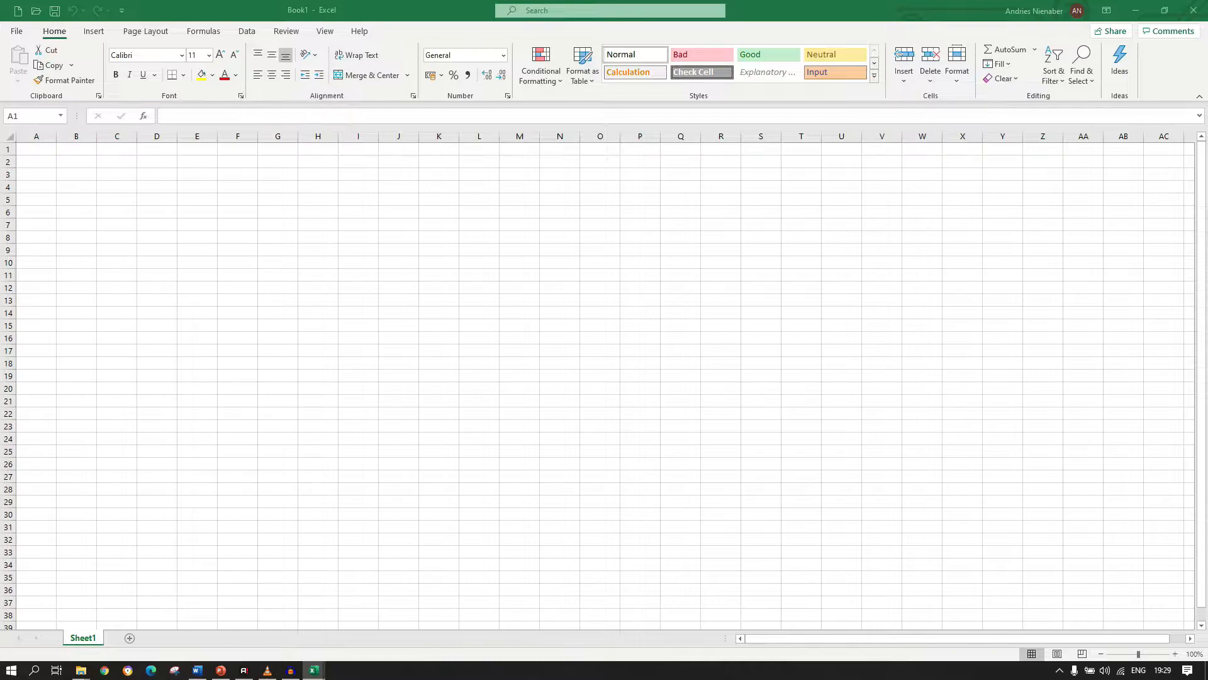
{"action": "left_click", "coordinate": [24, 149]}
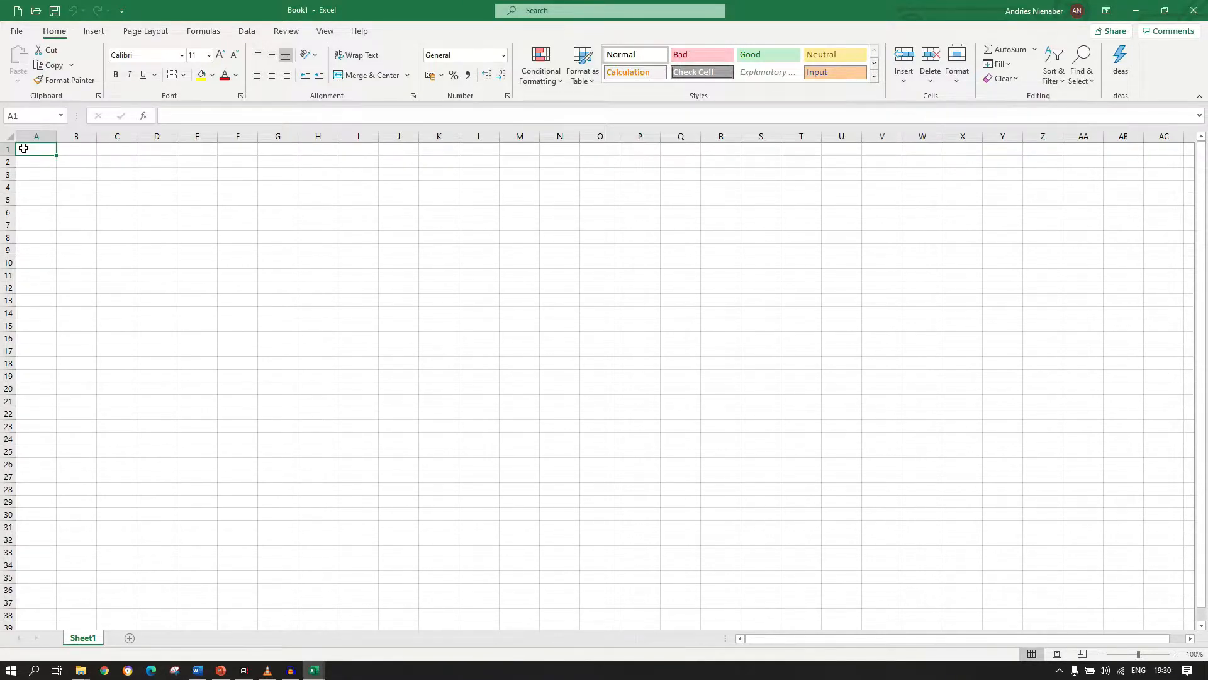
{"action": "type", "text": "Monthly"}
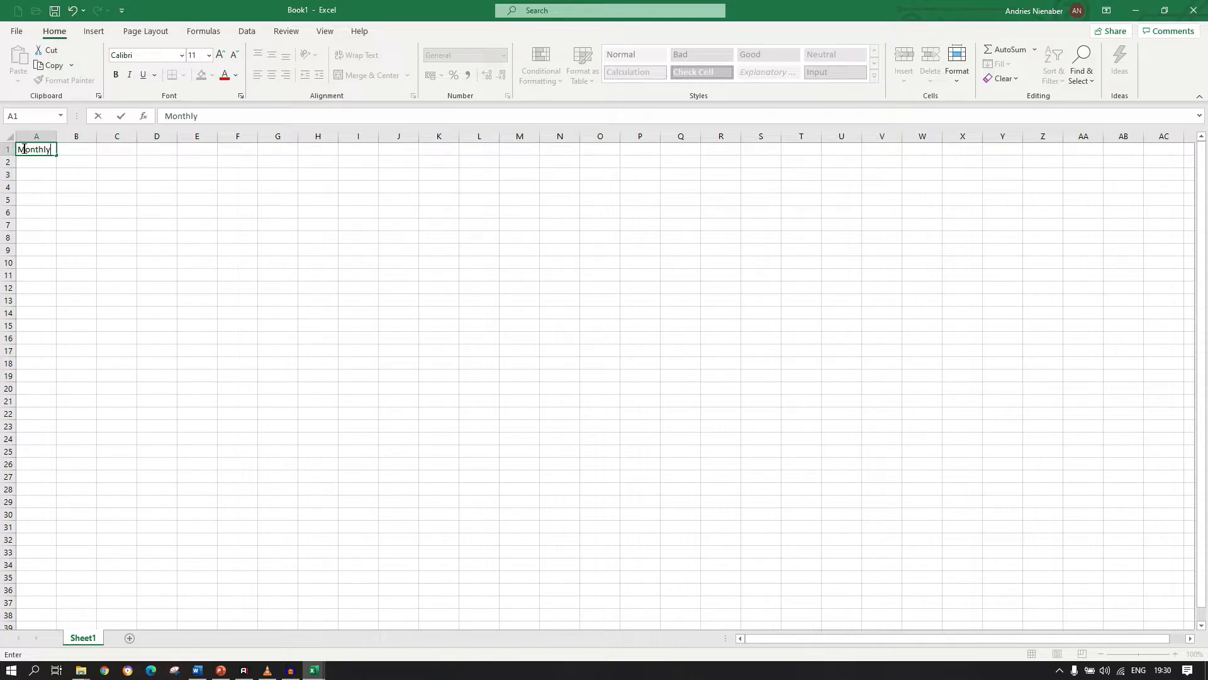
{"action": "type", "text": " Budget"}
{"action": "key", "text": "Return"}
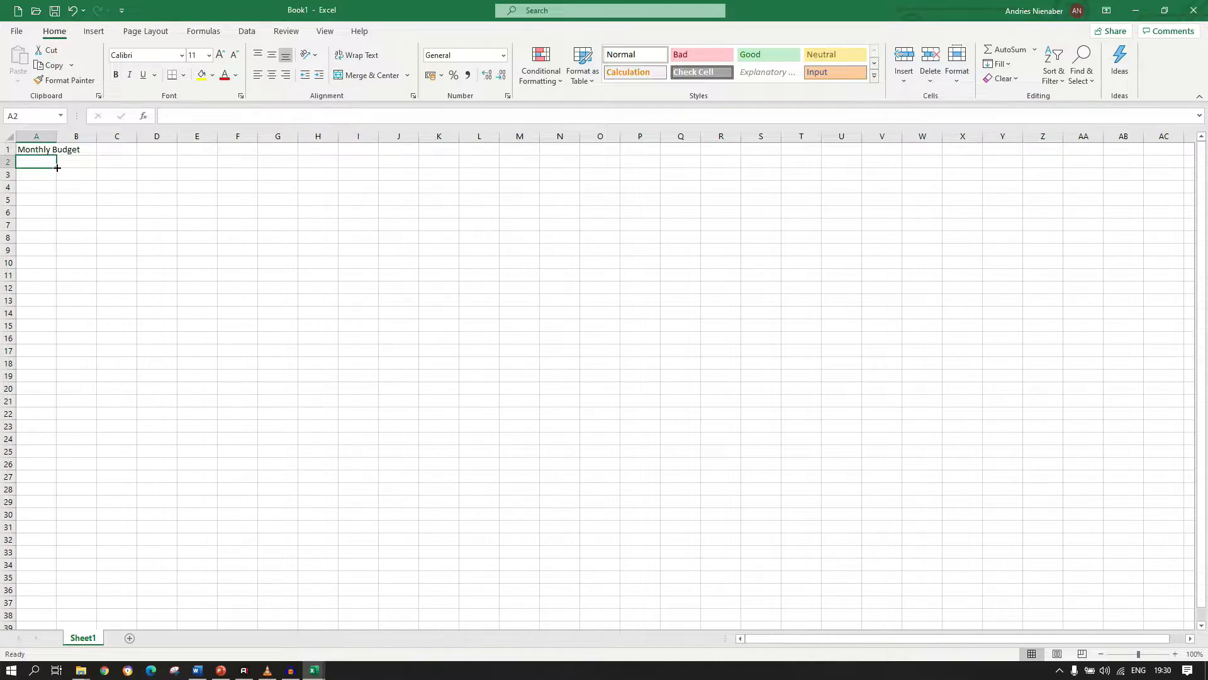
Enter the heading "Bills" in cell A4, leaving two empty rows below the title
{"action": "key", "text": "Down"}
{"action": "key", "text": "Down"}
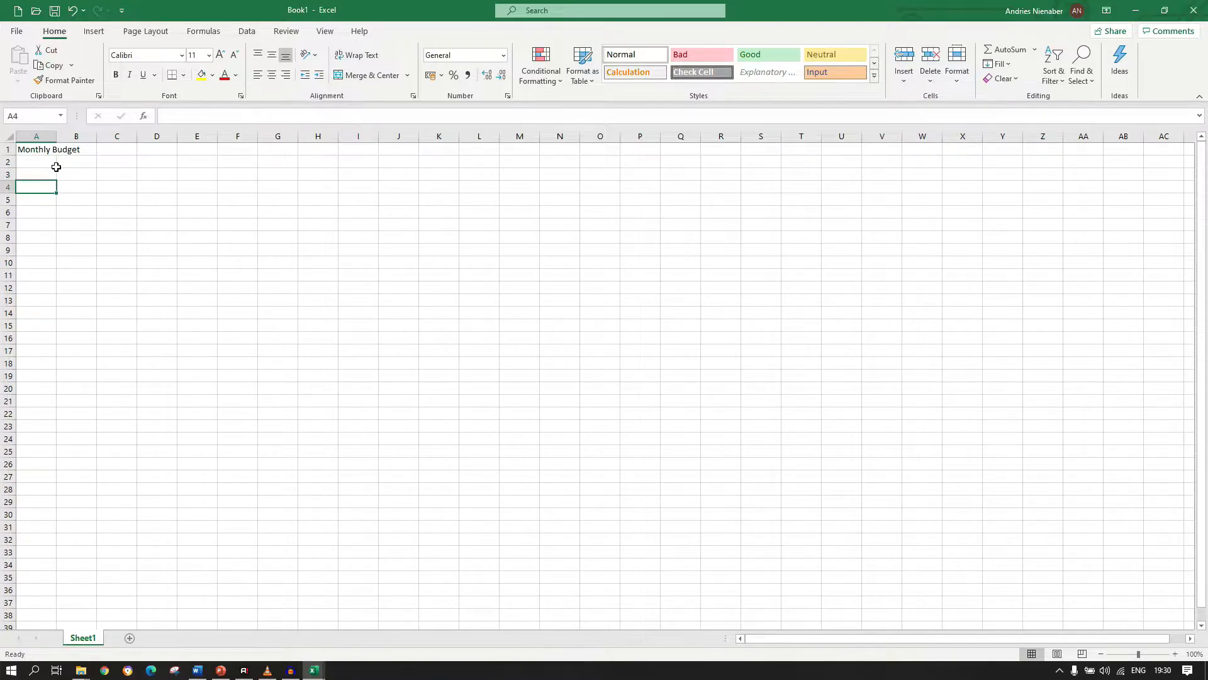
{"action": "type", "text": "Bills"}
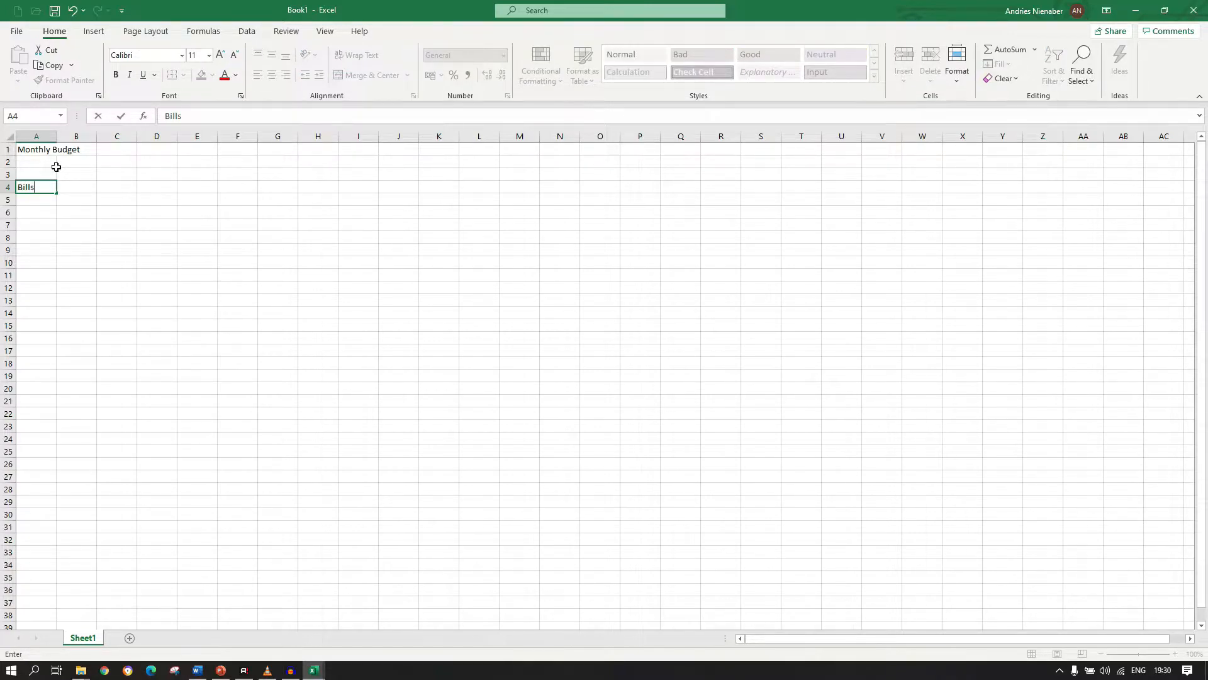
{"action": "key", "text": "Return"}
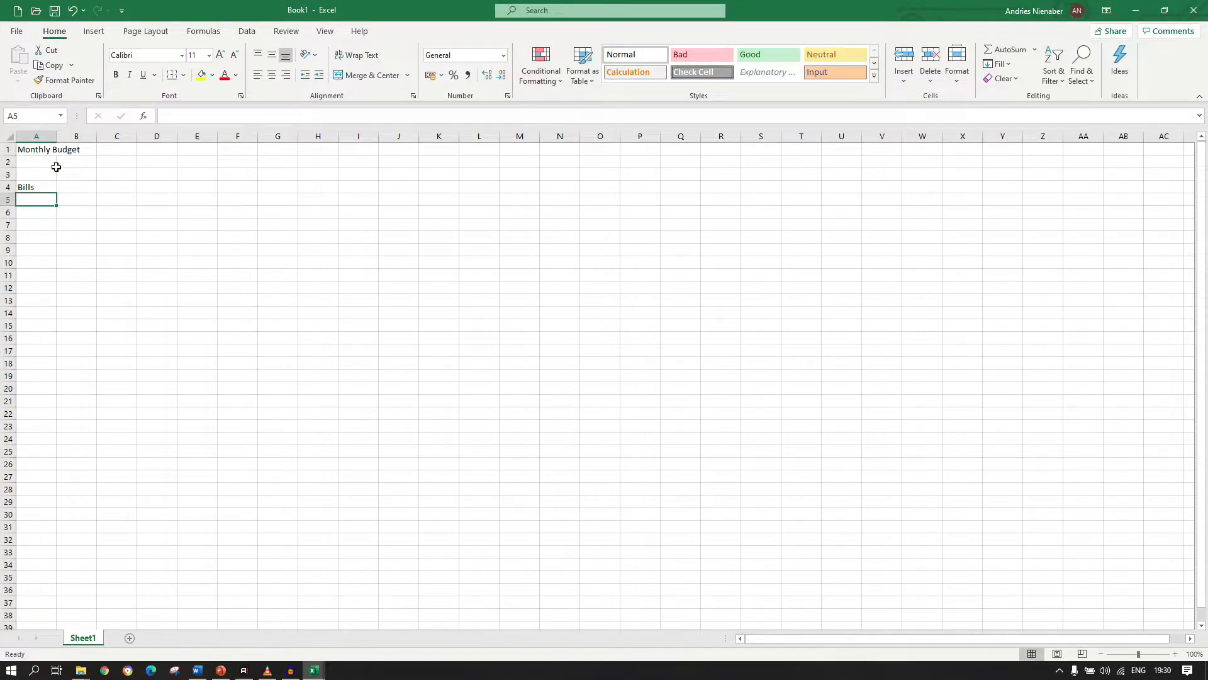
List the expense items Rent, Car and Food in cells A5 to A7, directly below the Bills heading
{"action": "type", "text": "Re"}
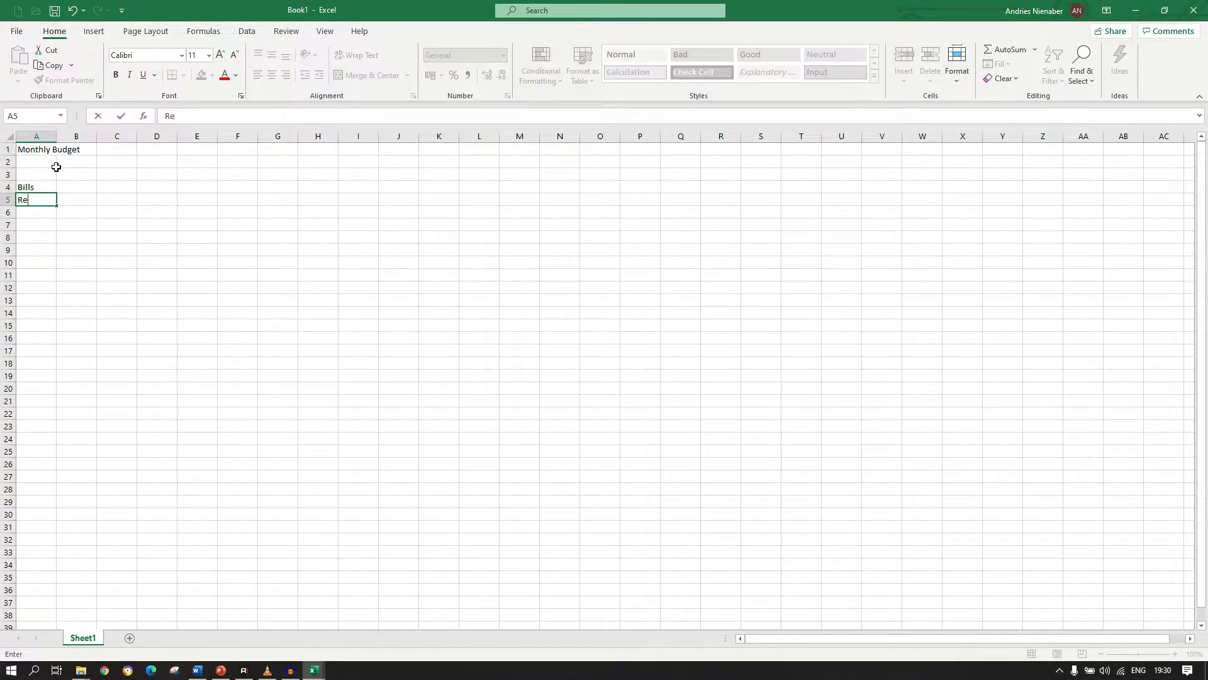
{"action": "type", "text": "nt"}
{"action": "key", "text": "Return"}
{"action": "type", "text": "Car"}
{"action": "key", "text": "Return"}
{"action": "type", "text": "Food"}
{"action": "key", "text": "Return"}
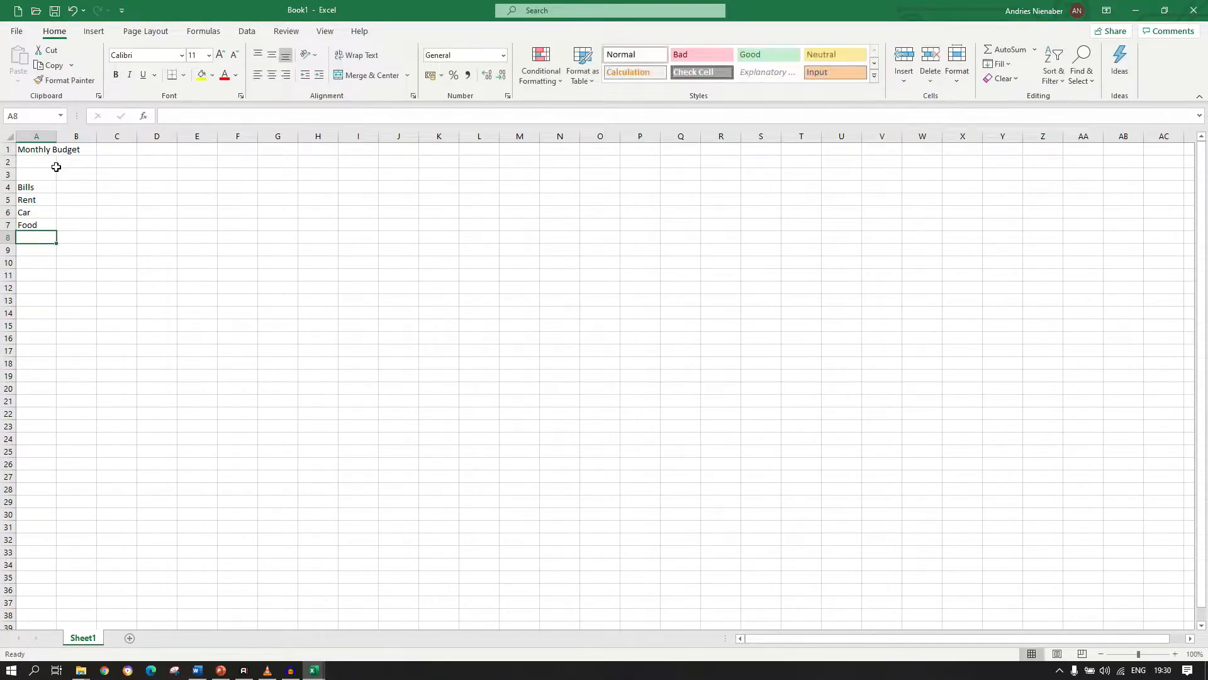
Continue the list with Mobile, Water and Electricity, and Total in cells A8 to A10
{"action": "type", "text": "Mobile"}
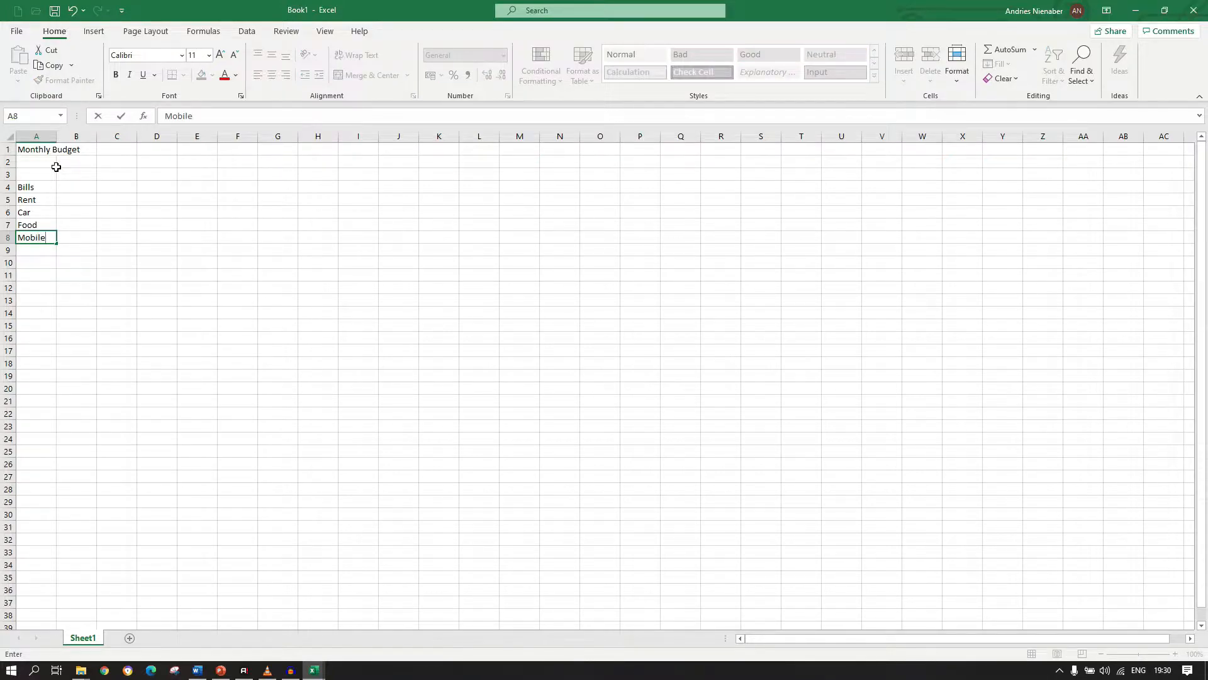
{"action": "key", "text": "Return"}
{"action": "type", "text": "Water and Electric"}
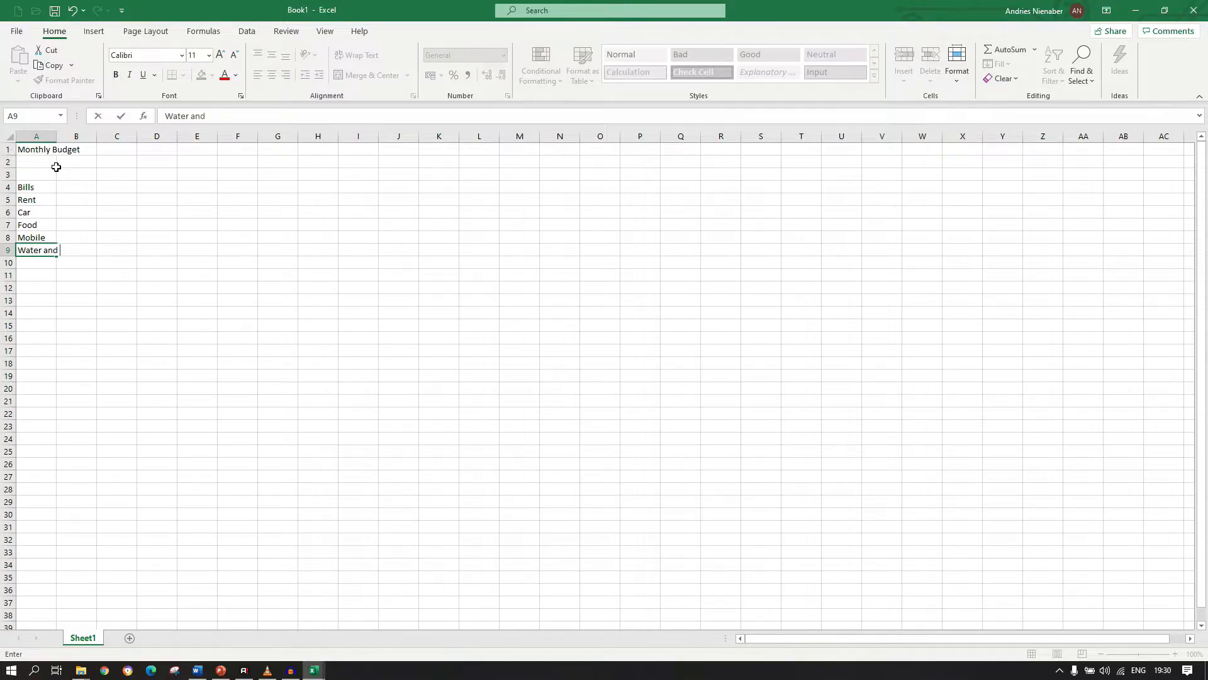
{"action": "type", "text": "ity"}
{"action": "key", "text": "Return"}
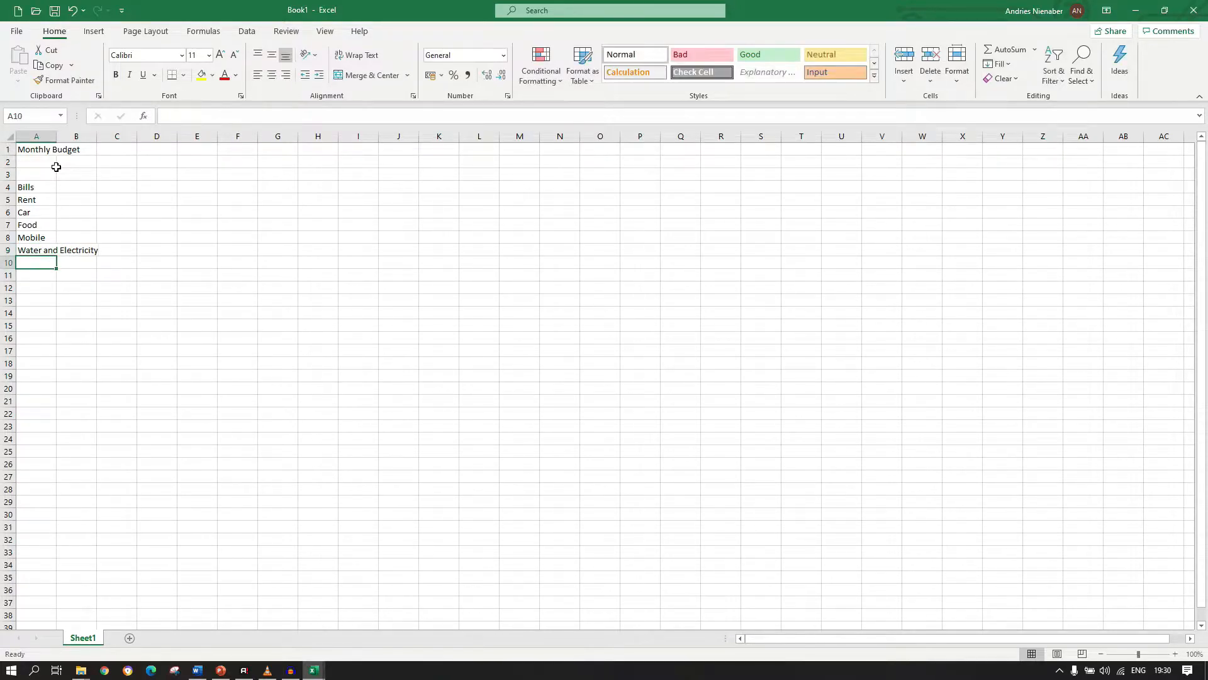
{"action": "type", "text": "Total"}
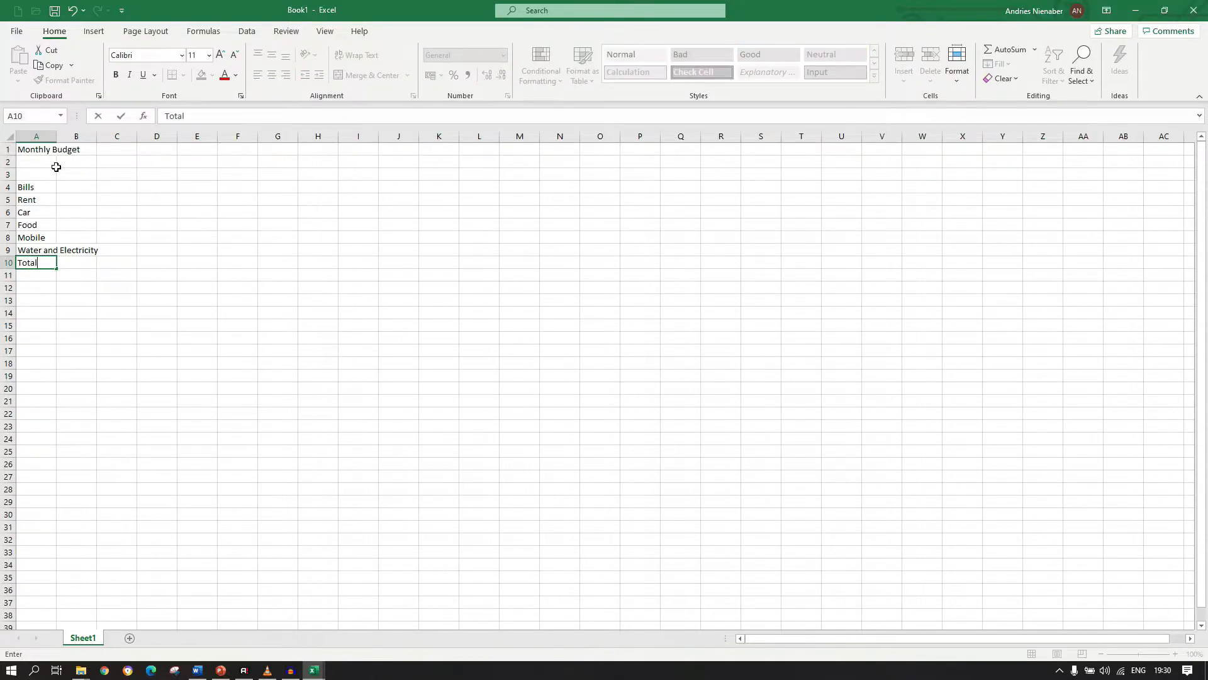
{"action": "key", "text": "Return"}
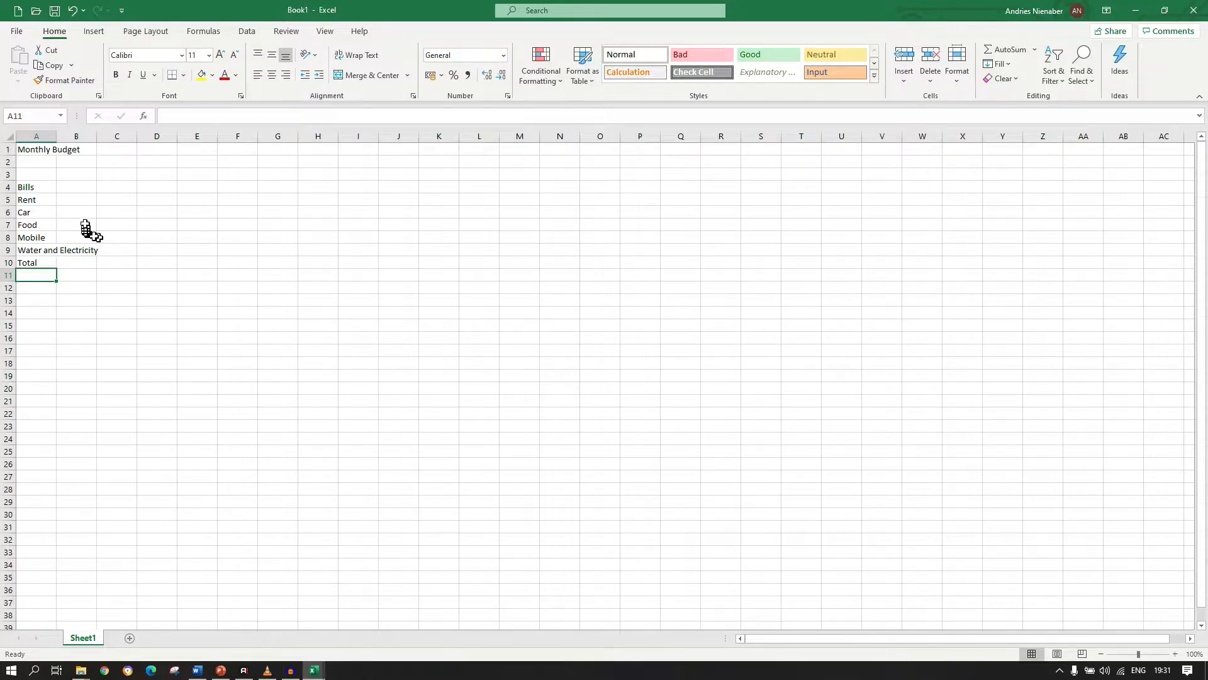
Enter the month headings Jan 2020, Feb 2020 and Mar 2020 in cells B4 to D4
{"action": "left_click", "coordinate": [85, 189]}
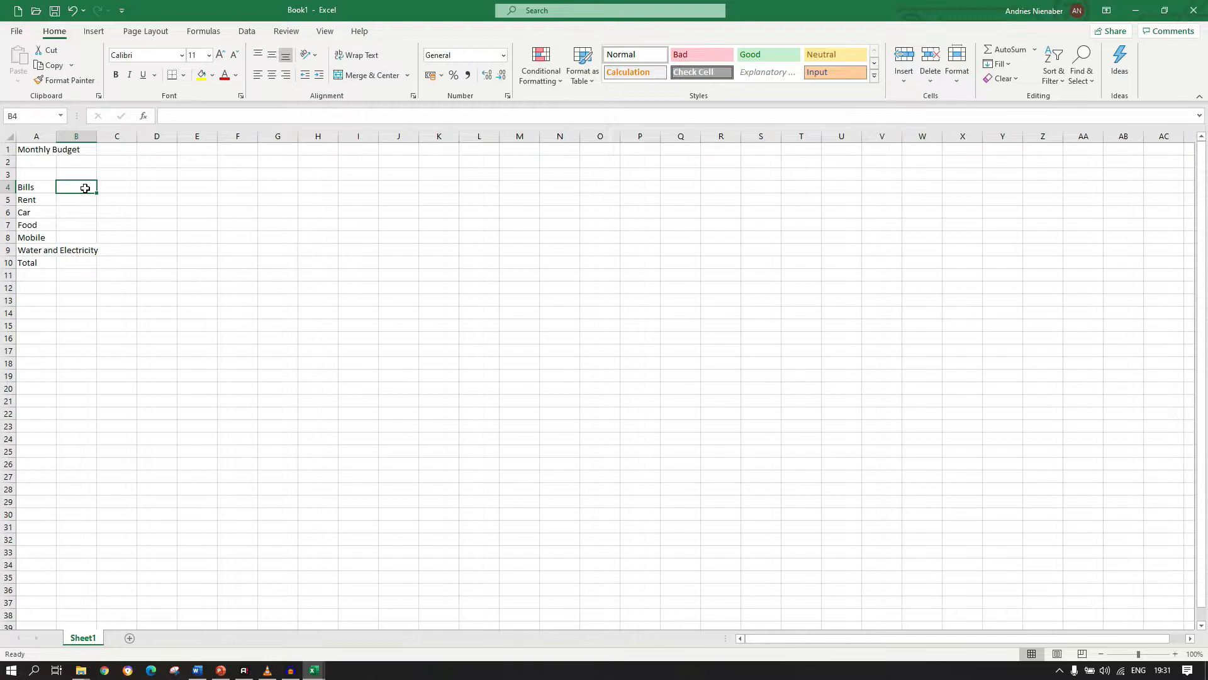
{"action": "type", "text": "Jan "}
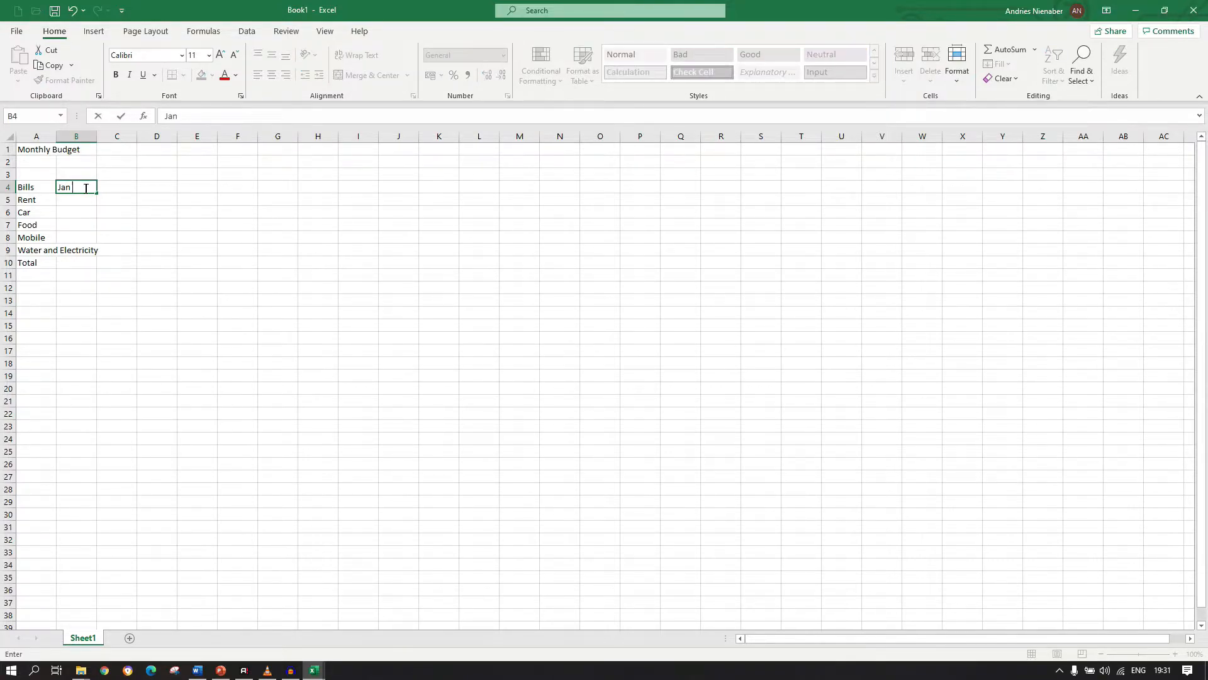
{"action": "type", "text": "2020"}
{"action": "key", "text": "Tab"}
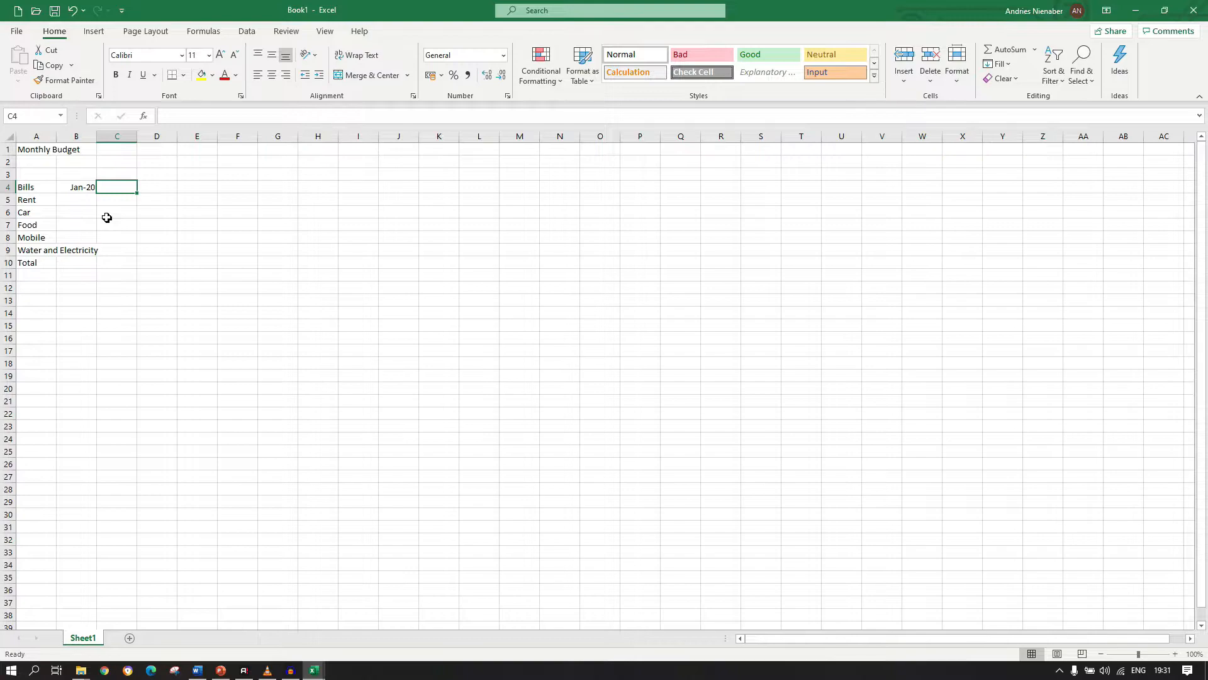
{"action": "type", "text": "Feb 2020"}
{"action": "key", "text": "Tab"}
{"action": "type", "text": "Mar 2020"}
{"action": "key", "text": "Return"}
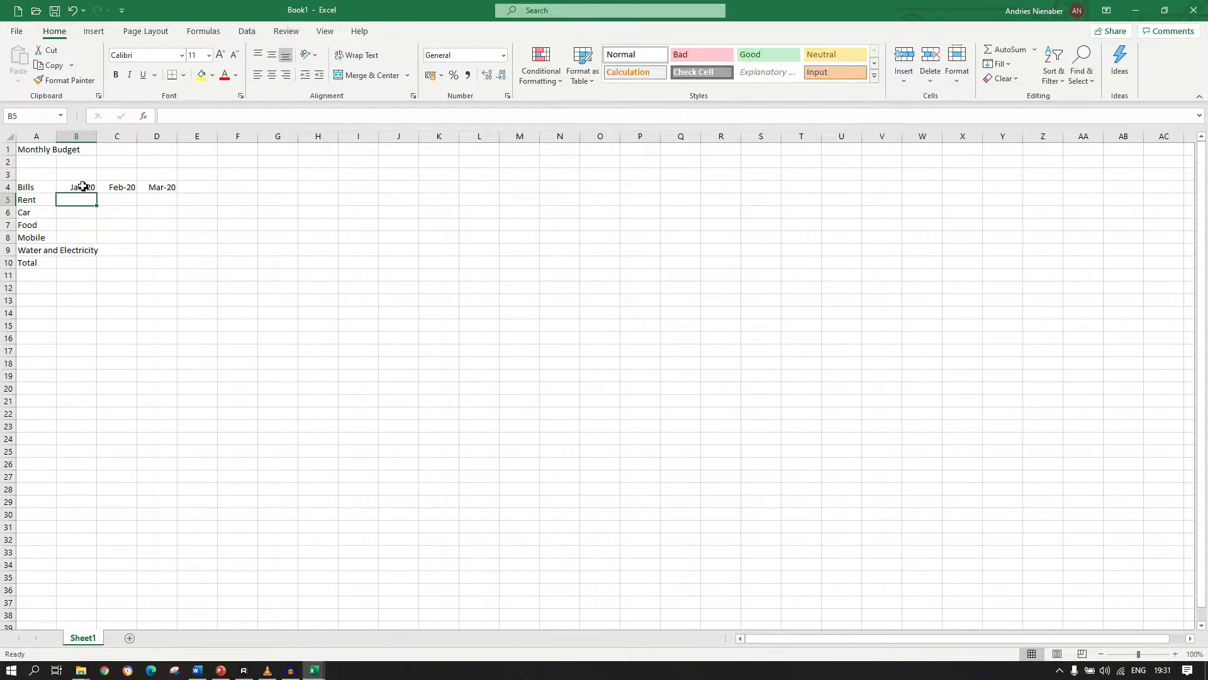
Change the font of the Monthly Budget title in cell A1 to Verdana
{"action": "left_click", "coordinate": [27, 149]}
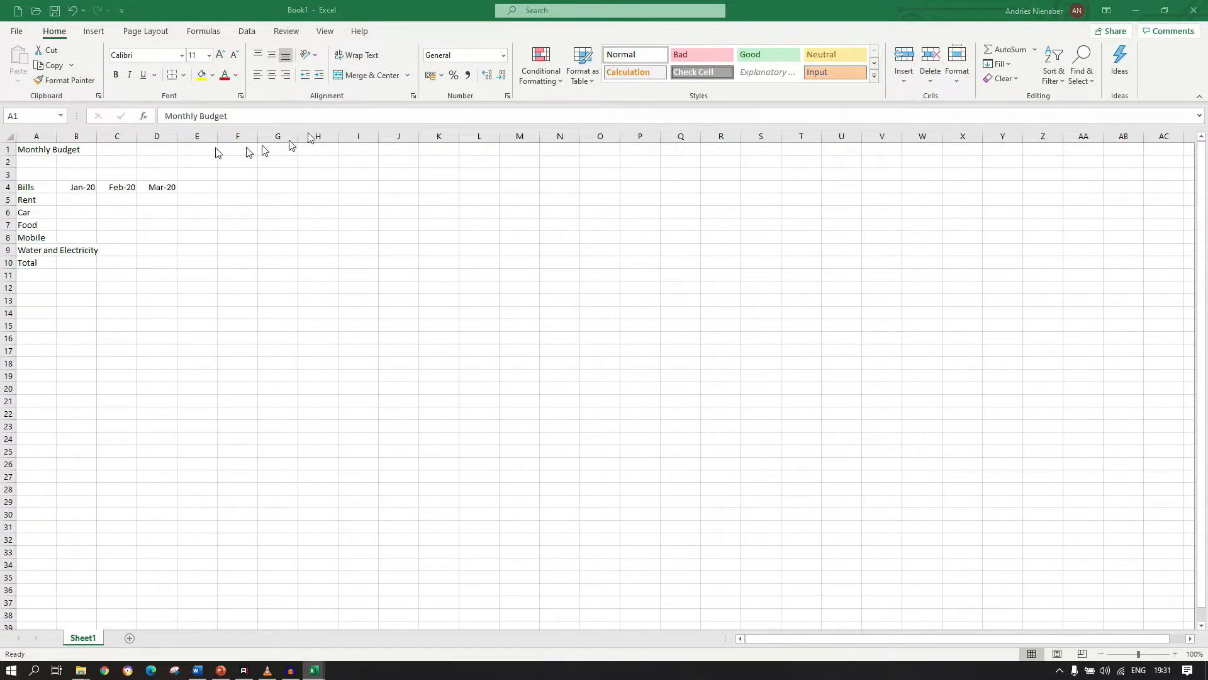
{"action": "left_click", "coordinate": [23, 151]}
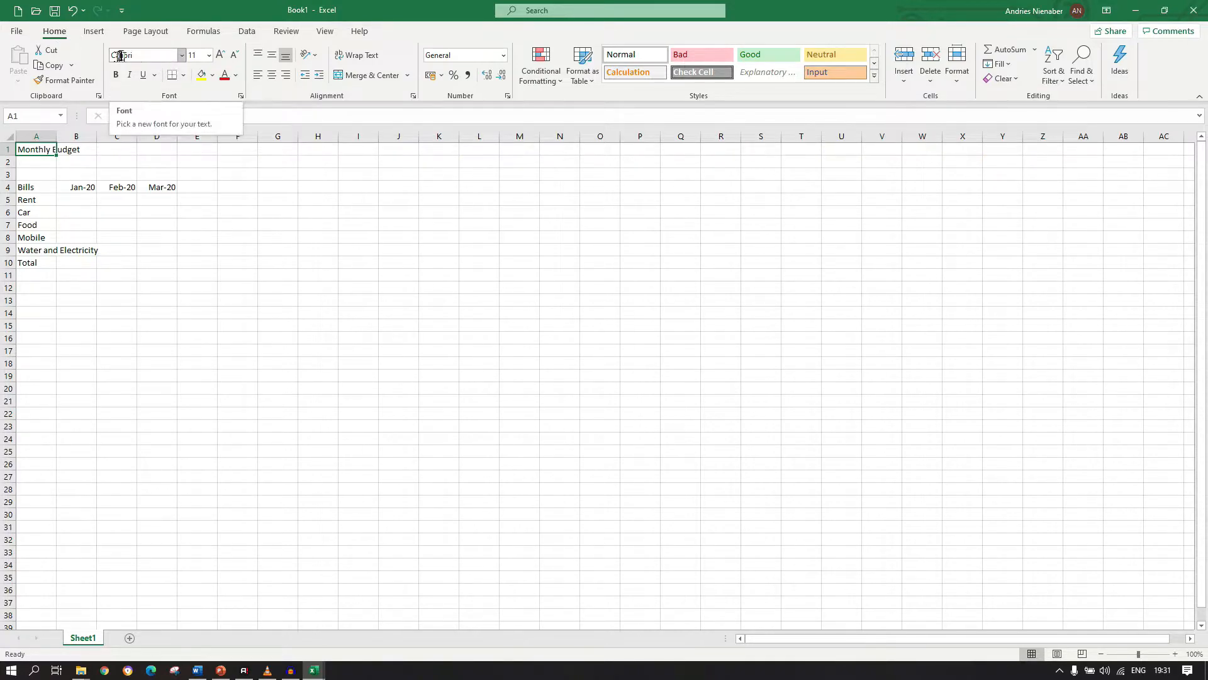
{"action": "left_click", "coordinate": [183, 55]}
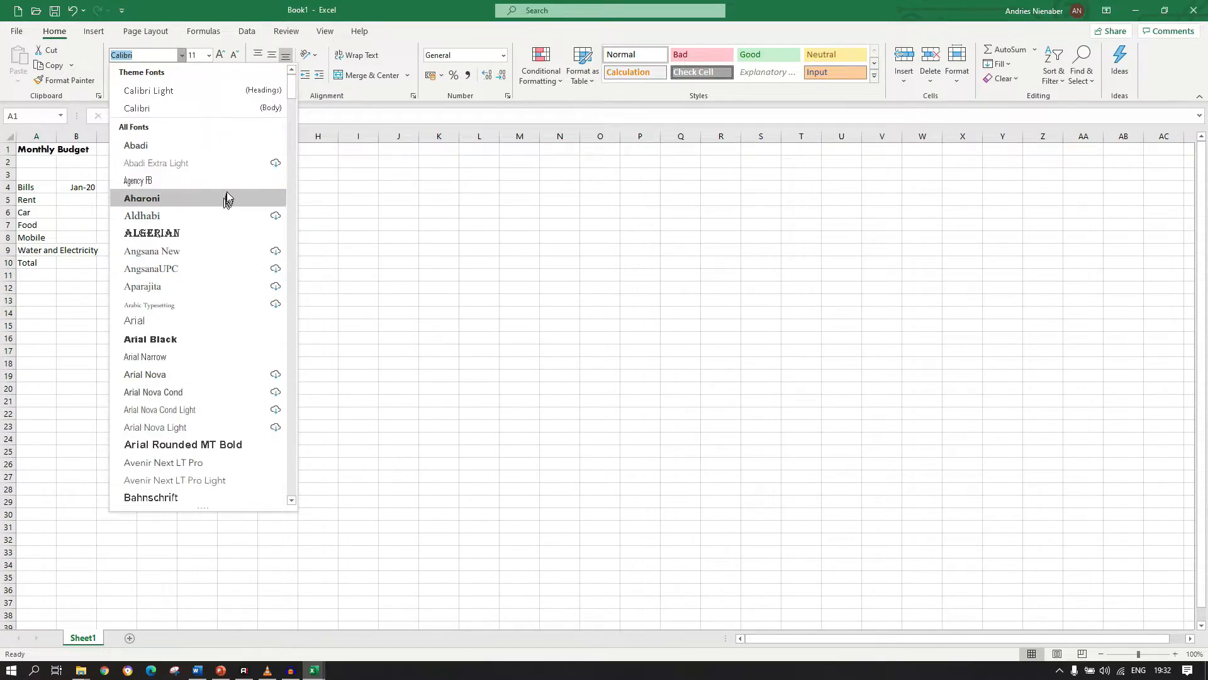
{"action": "scroll", "coordinate": [267, 145], "scroll_direction": "down", "scroll_amount": 8}
{"action": "scroll", "coordinate": [262, 149], "scroll_direction": "down", "scroll_amount": 20}
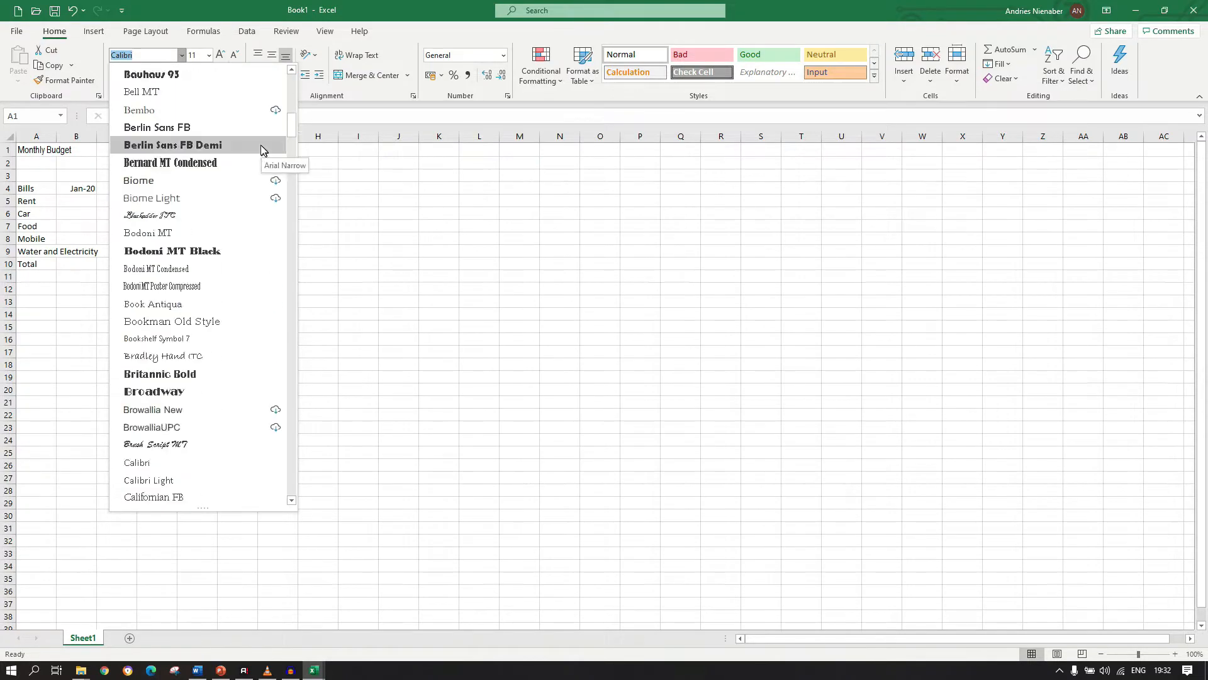
{"action": "scroll", "coordinate": [263, 149], "scroll_direction": "down", "scroll_amount": 20}
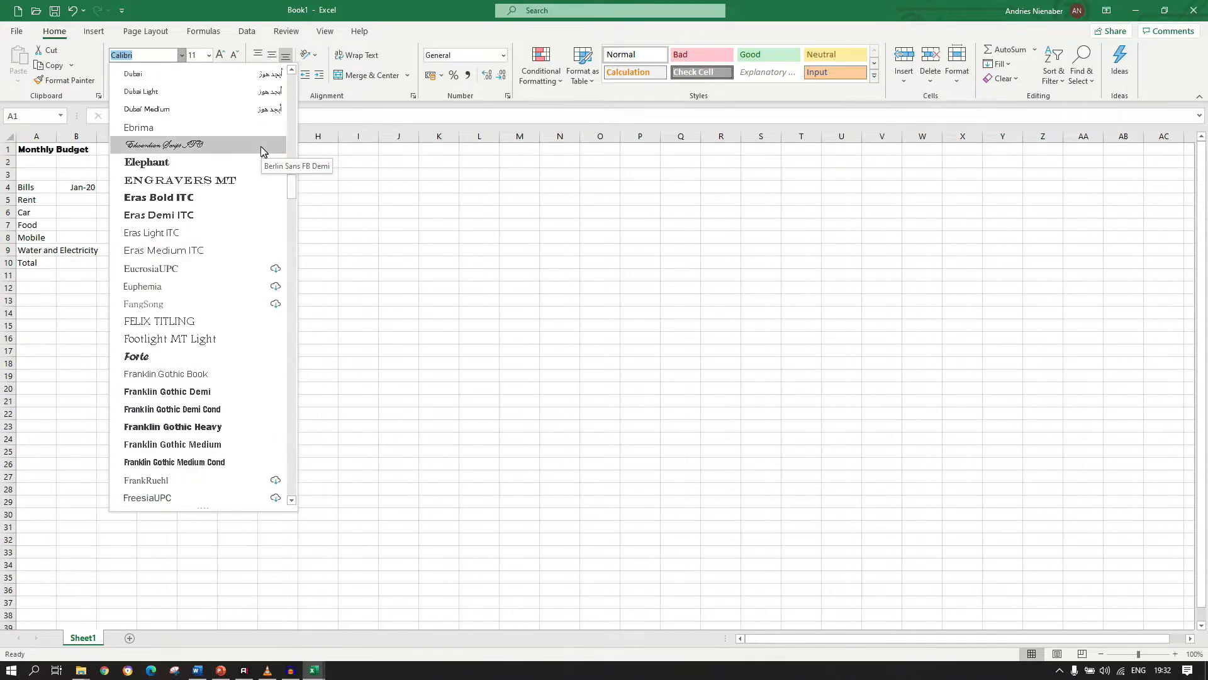
{"action": "scroll", "coordinate": [262, 151], "scroll_direction": "down", "scroll_amount": 18}
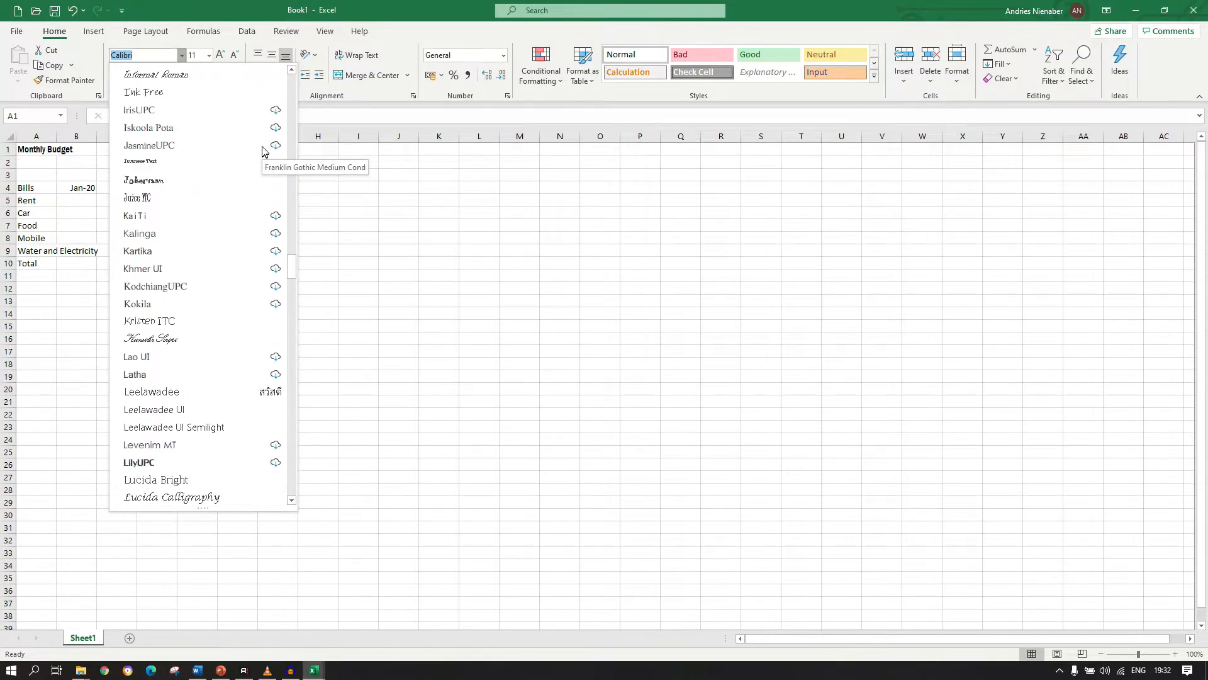
{"action": "scroll", "coordinate": [262, 151], "scroll_direction": "down", "scroll_amount": 20}
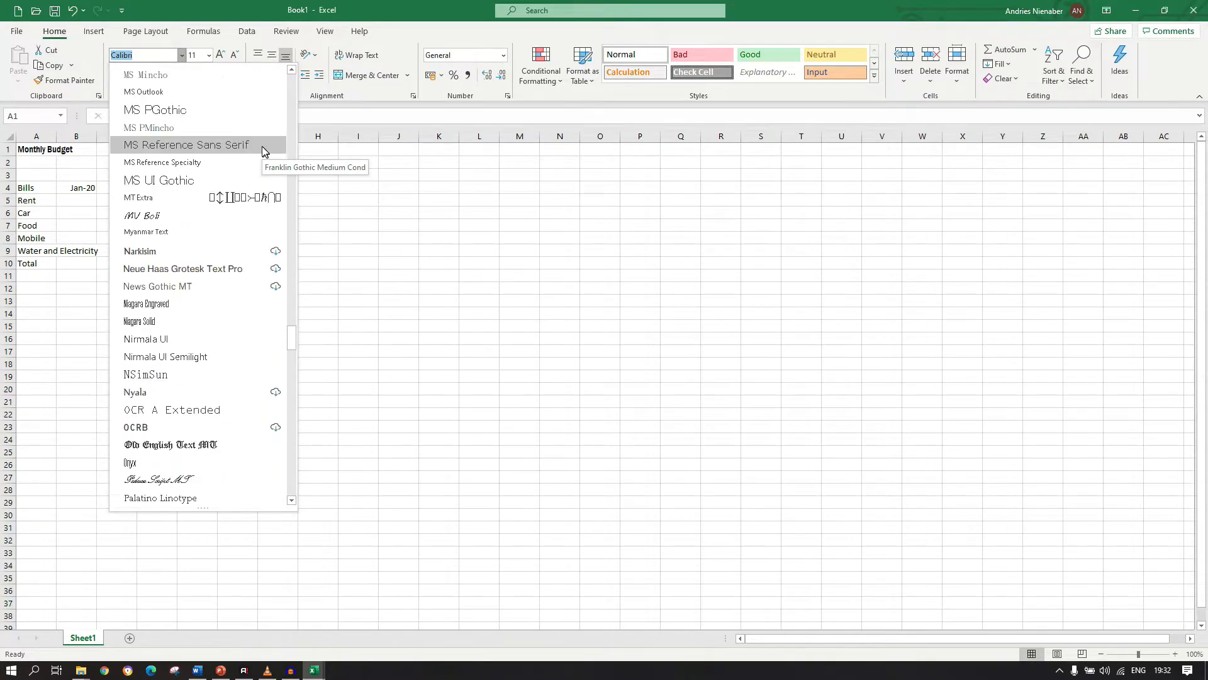
{"action": "scroll", "coordinate": [252, 189], "scroll_direction": "down", "scroll_amount": 16}
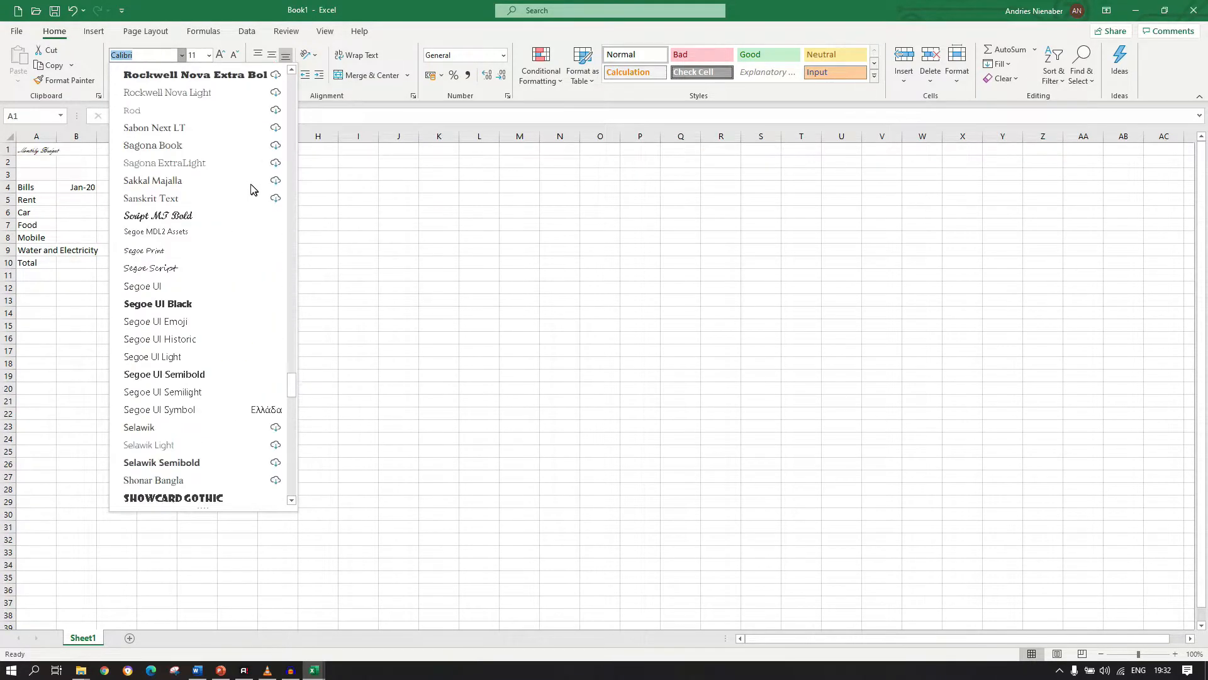
{"action": "scroll", "coordinate": [252, 189], "scroll_direction": "down", "scroll_amount": 13}
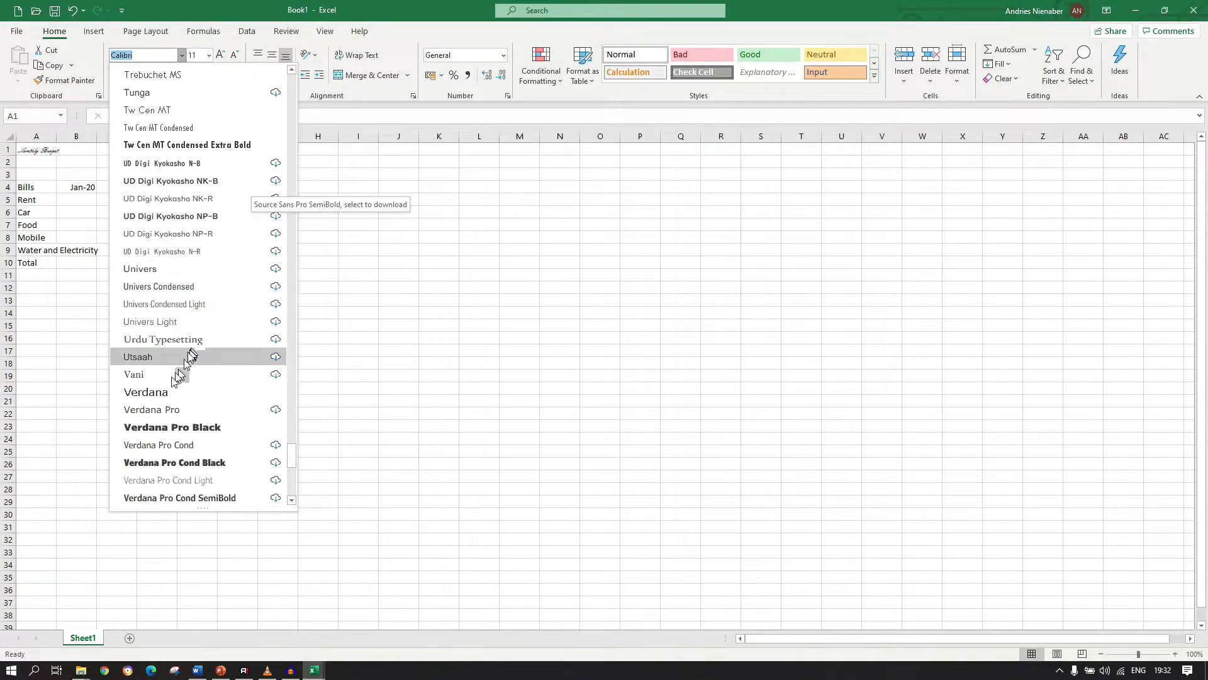
{"action": "left_click", "coordinate": [169, 386]}
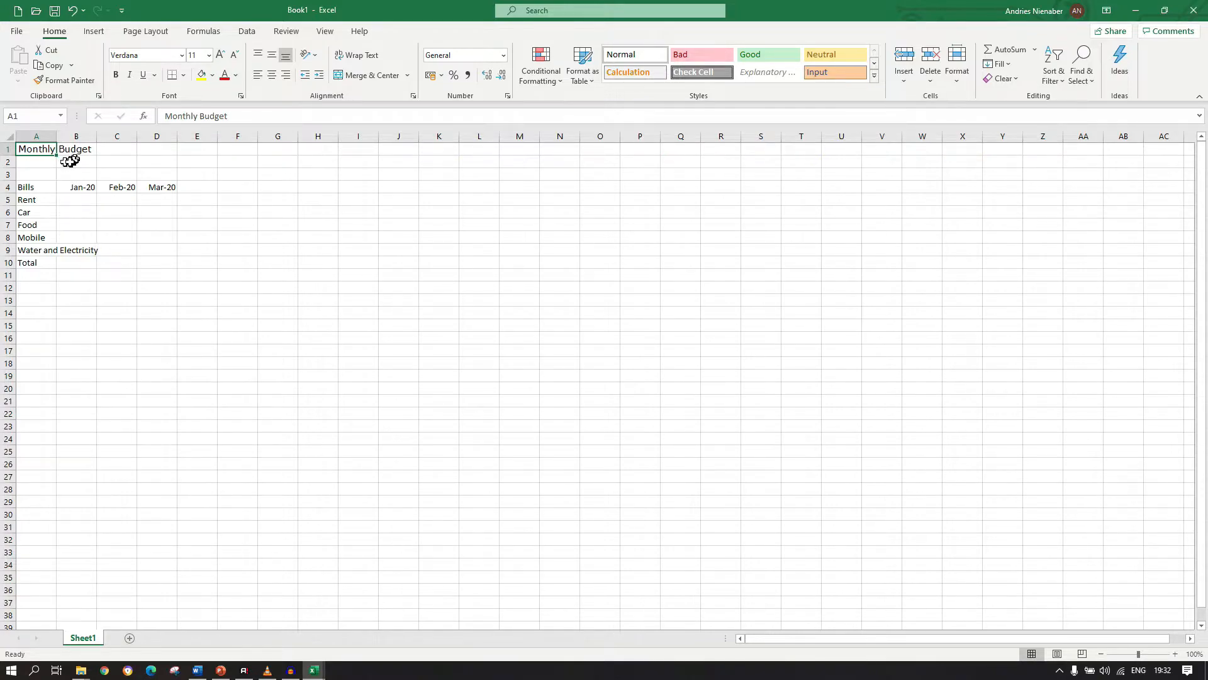
Make the Monthly Budget title bold and italic, with a double underline
{"action": "left_click", "coordinate": [116, 76]}
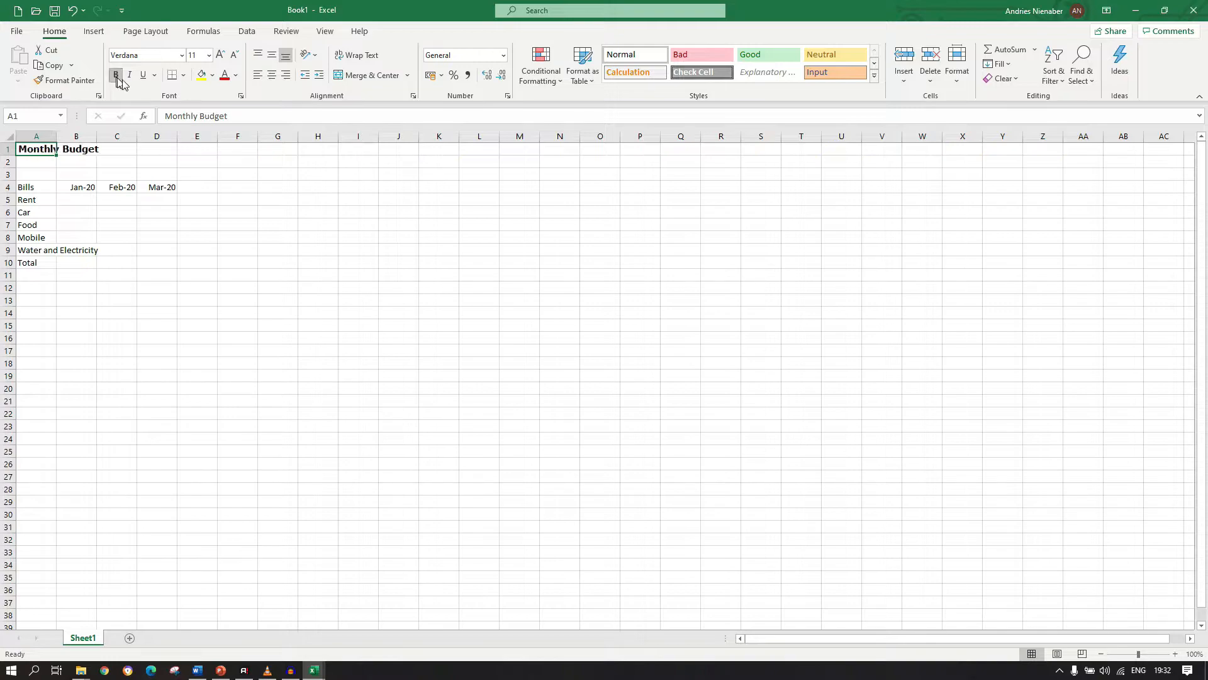
{"action": "left_click", "coordinate": [131, 79]}
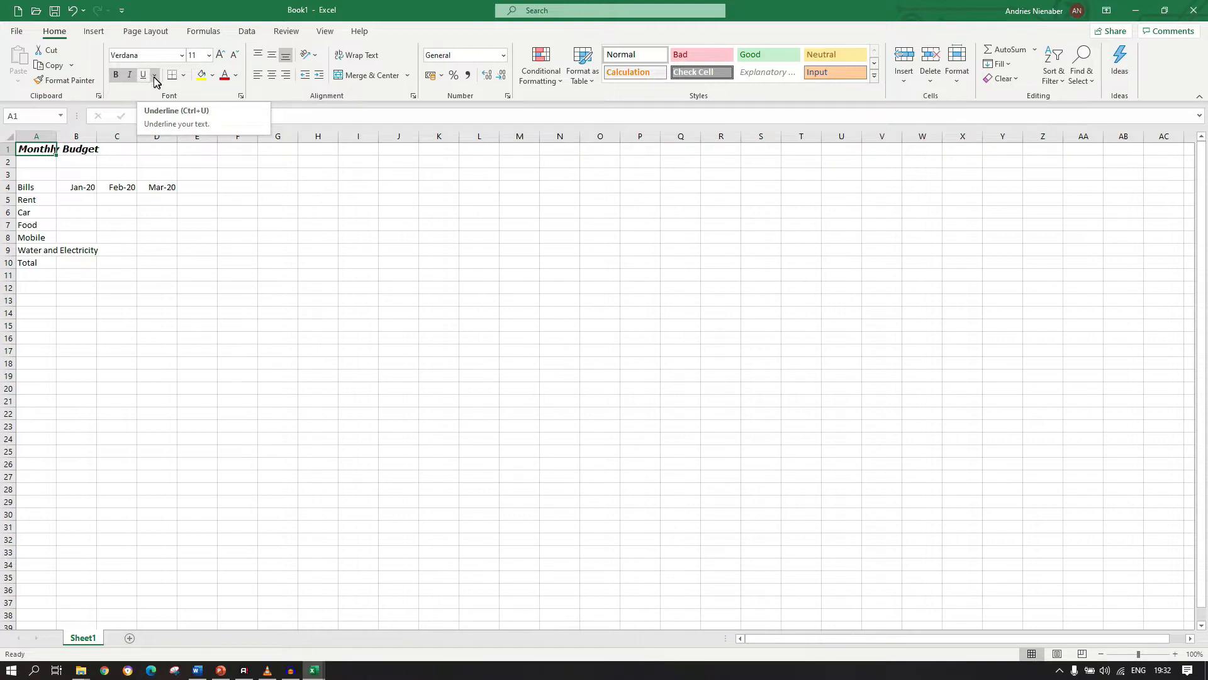
{"action": "left_click", "coordinate": [154, 76]}
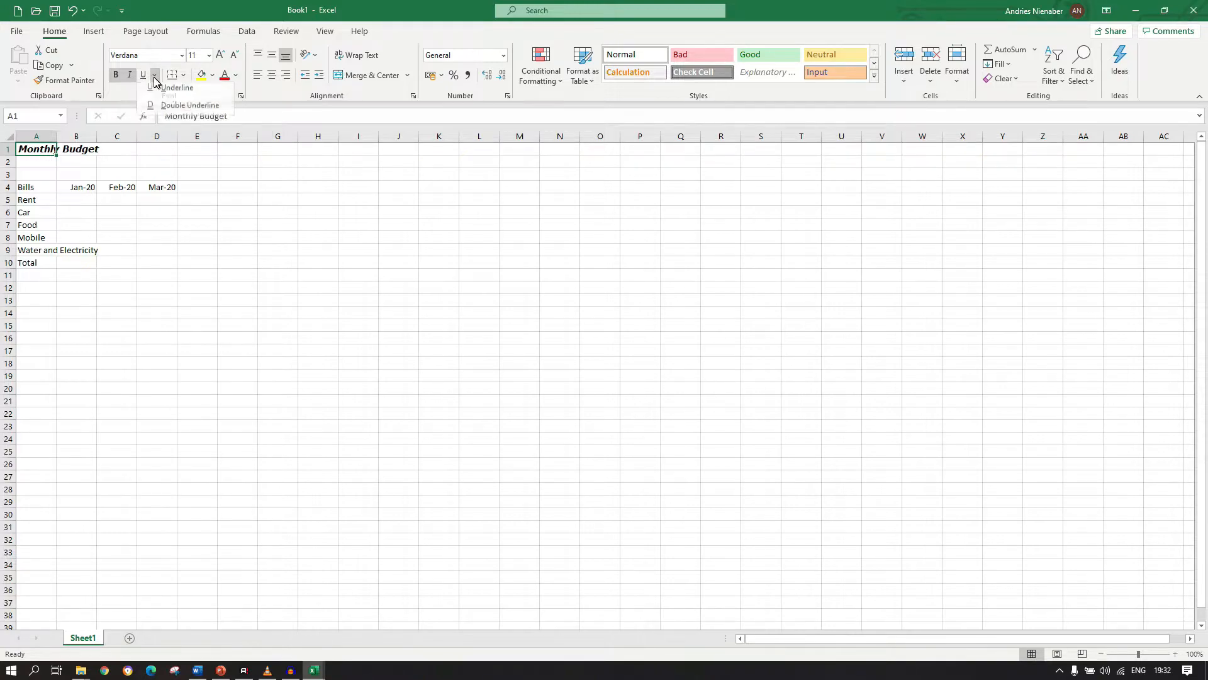
{"action": "left_click", "coordinate": [182, 110]}
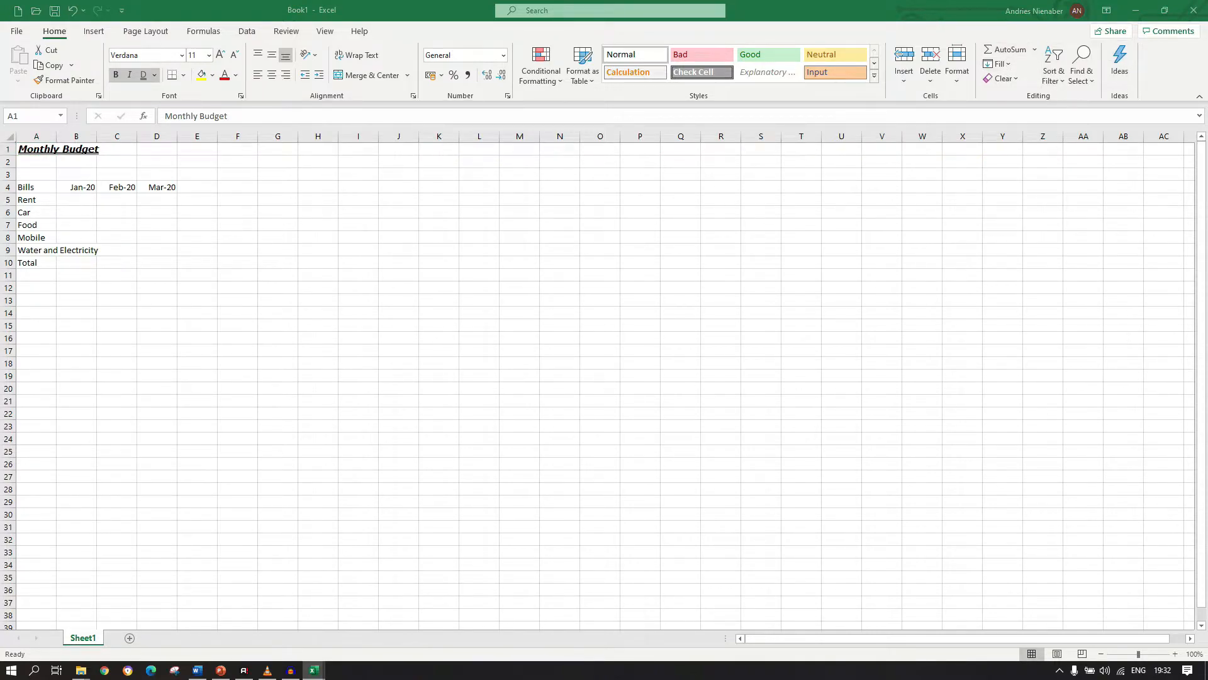
Set the font size of the Monthly Budget title in cell A1 to 36
{"action": "left_click", "coordinate": [43, 148]}
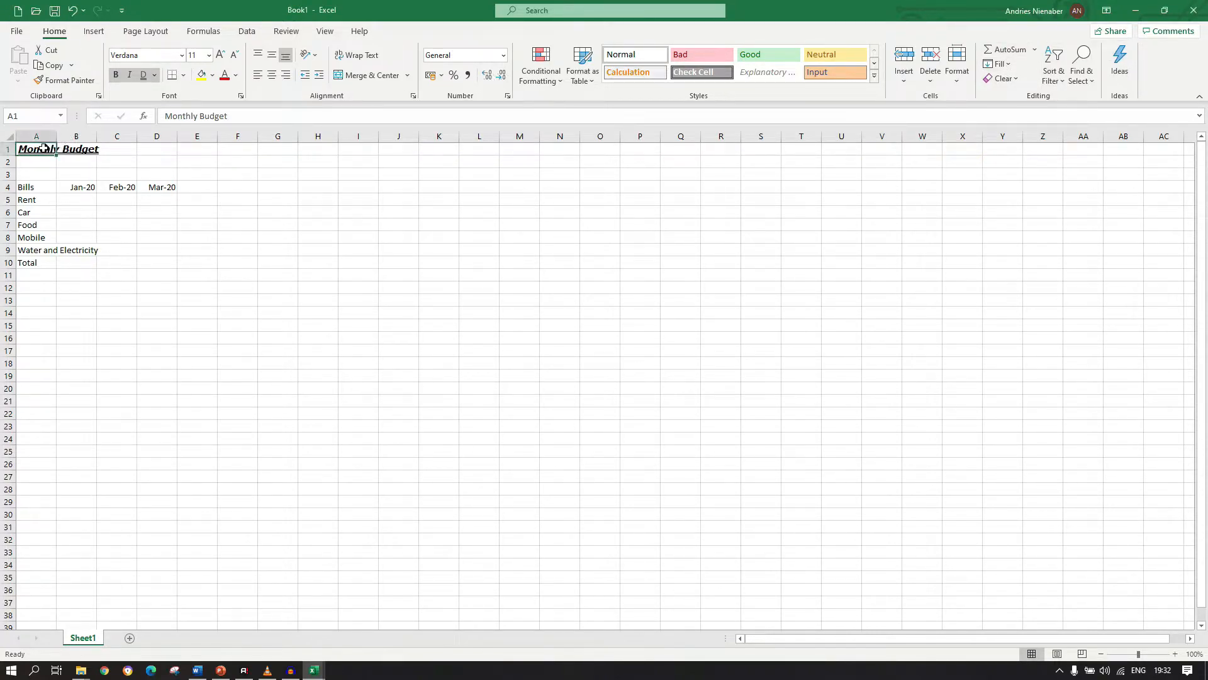
{"action": "left_click", "coordinate": [209, 57]}
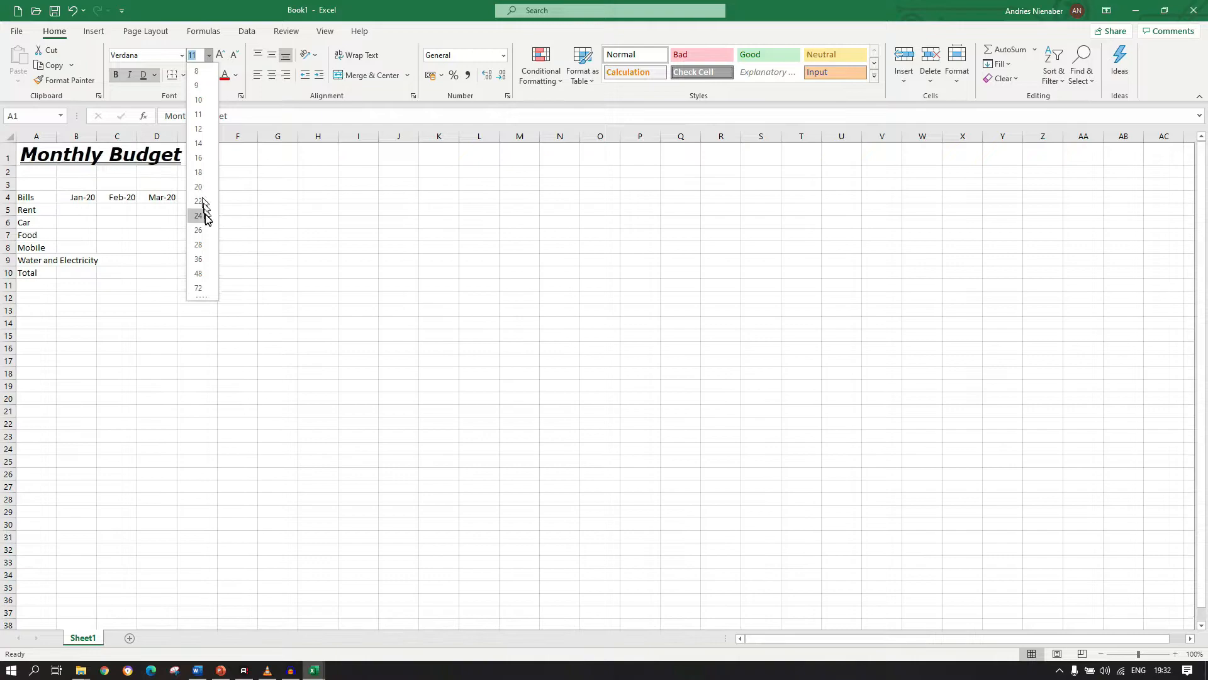
{"action": "left_click", "coordinate": [201, 259]}
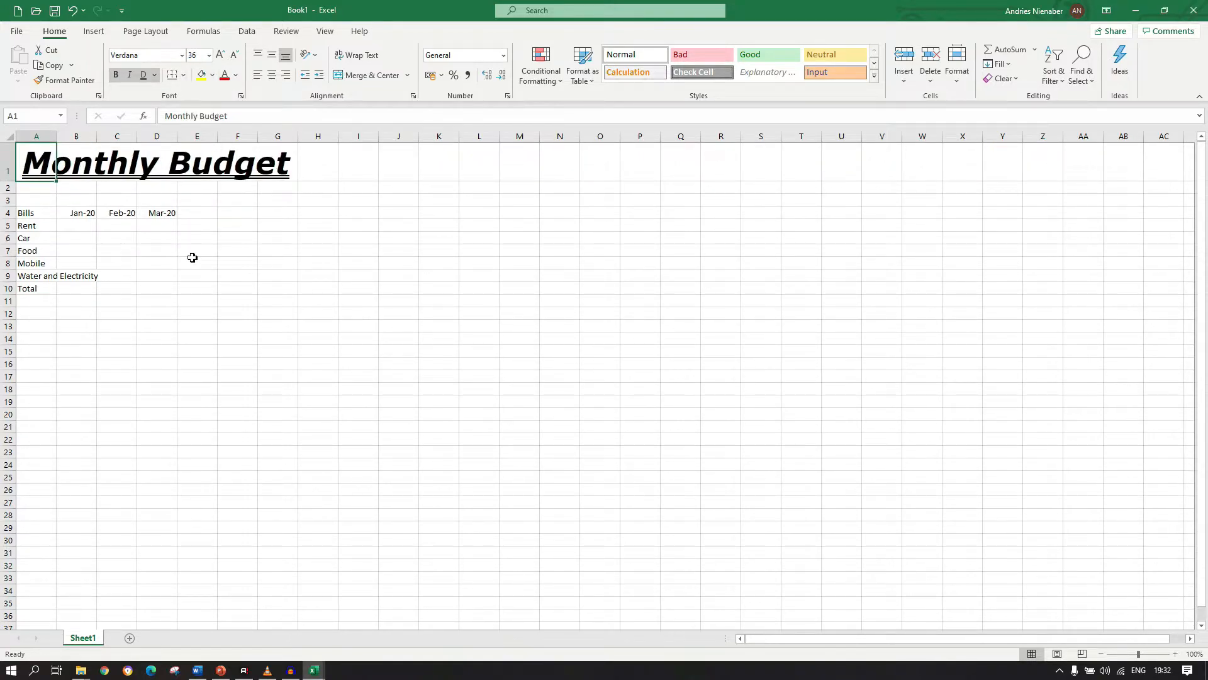
Reduce the font size of the Monthly Budget title in cell A1 to 20
{"action": "left_click", "coordinate": [209, 55]}
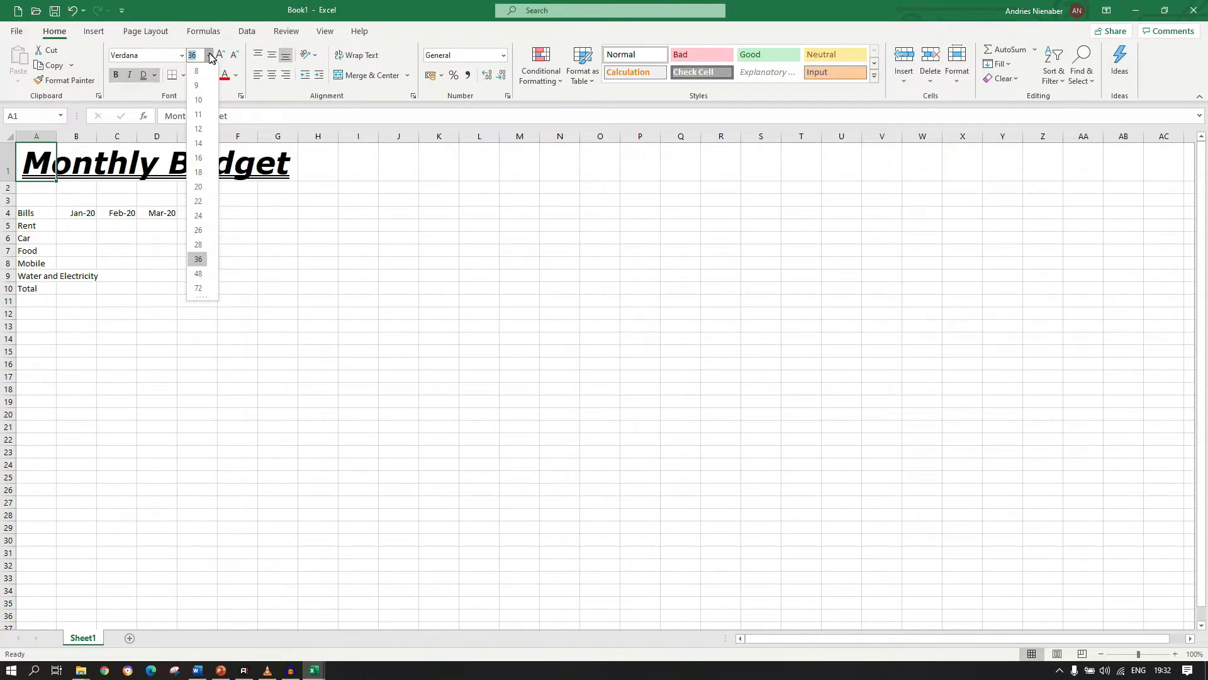
{"action": "left_click", "coordinate": [209, 55]}
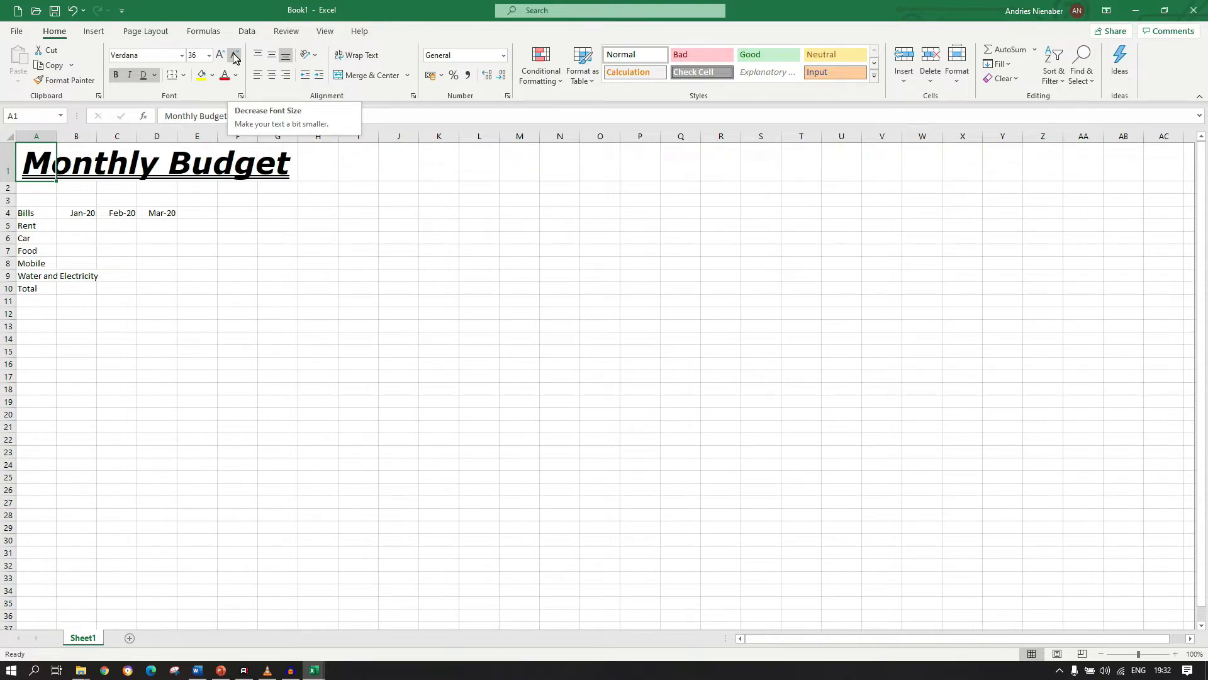
{"action": "left_click", "coordinate": [236, 59]}
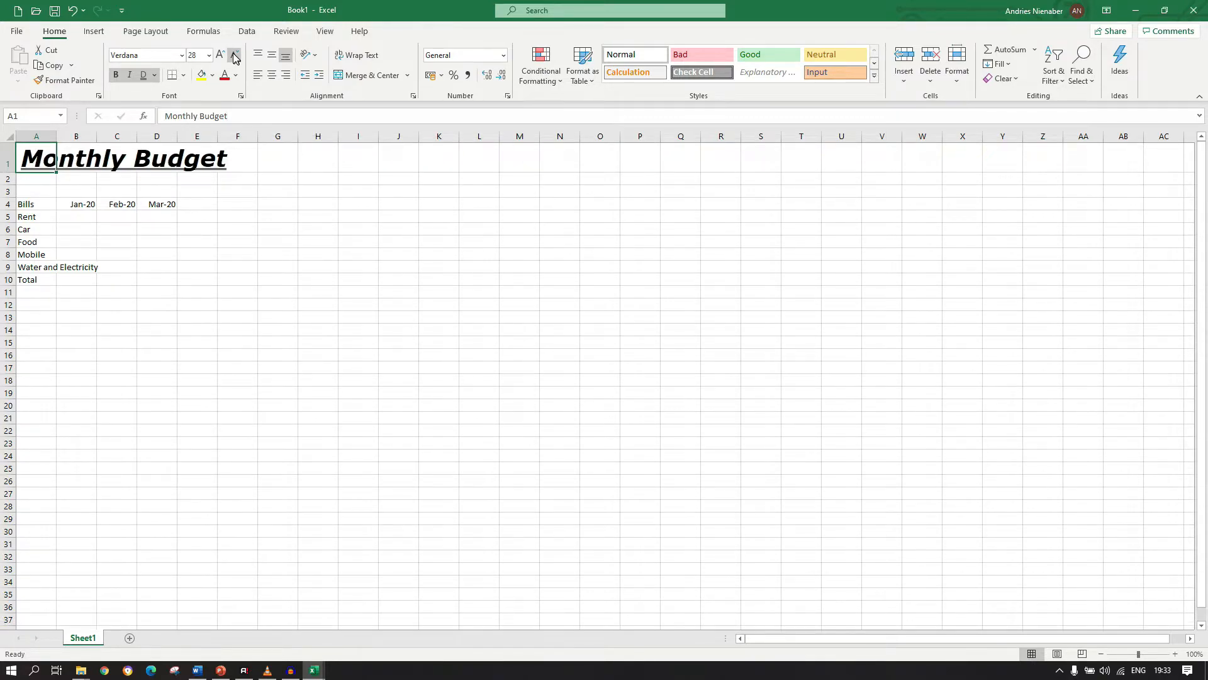
{"action": "left_click", "coordinate": [235, 58]}
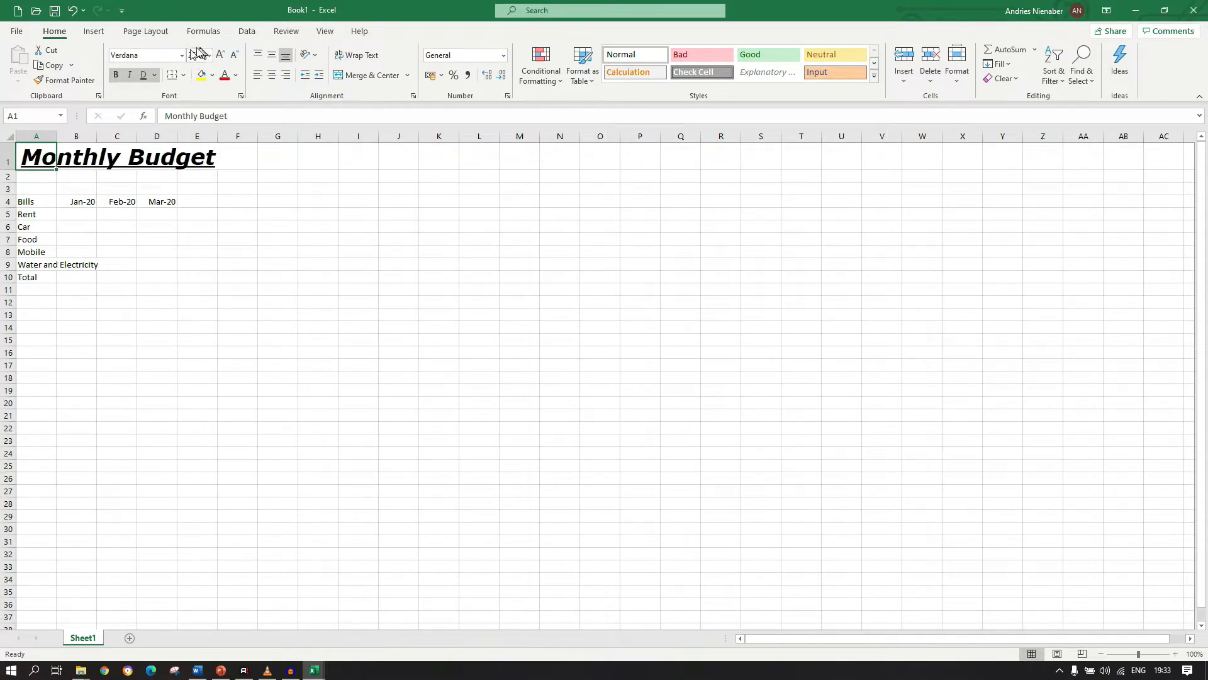
{"action": "left_click", "coordinate": [234, 58]}
{"action": "left_click", "coordinate": [235, 57]}
{"action": "left_click", "coordinate": [235, 58]}
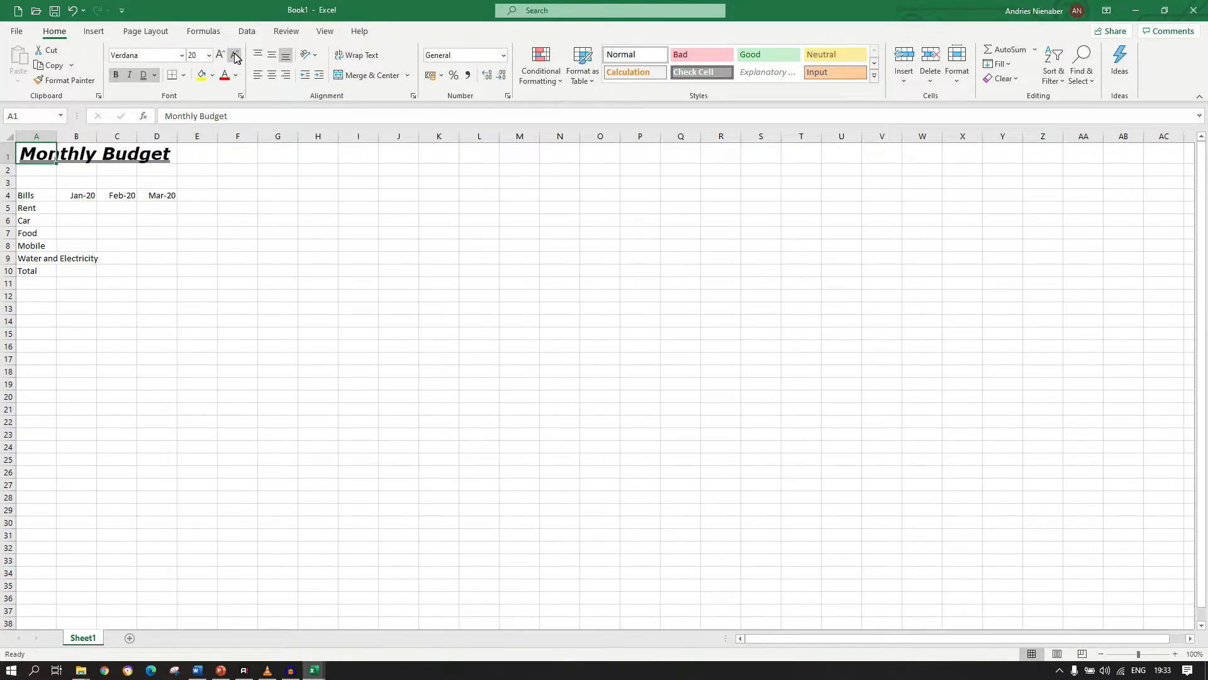
{"action": "left_click", "coordinate": [235, 58]}
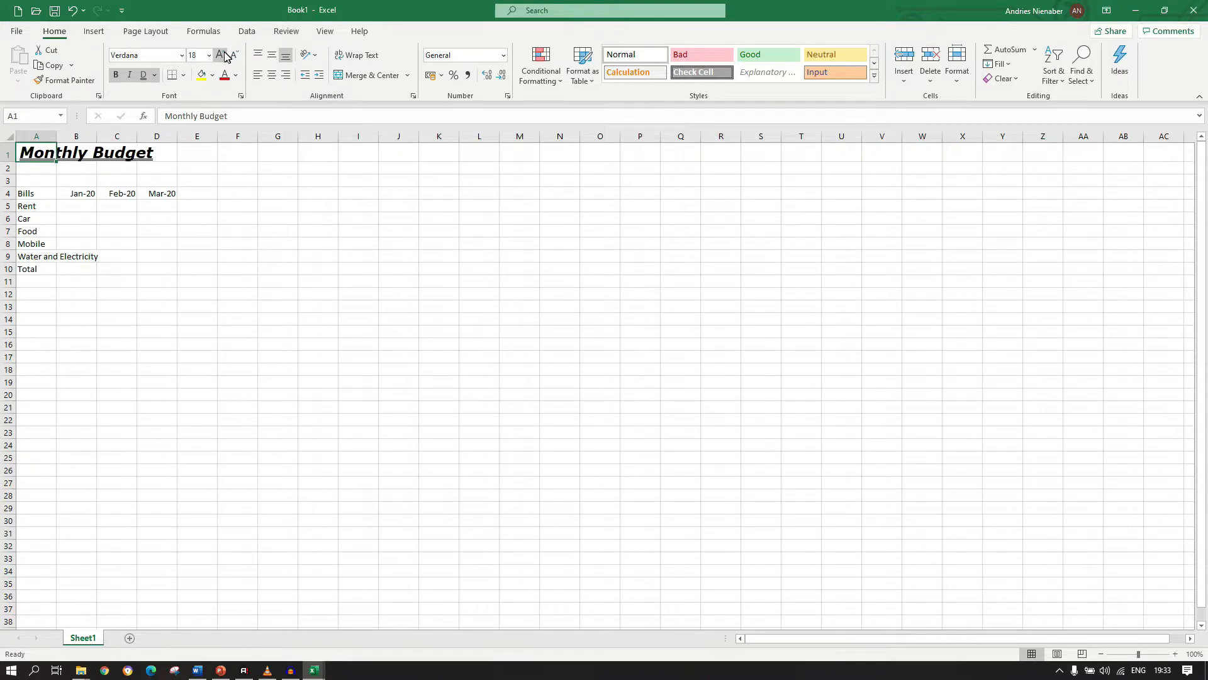
{"action": "left_click", "coordinate": [221, 55]}
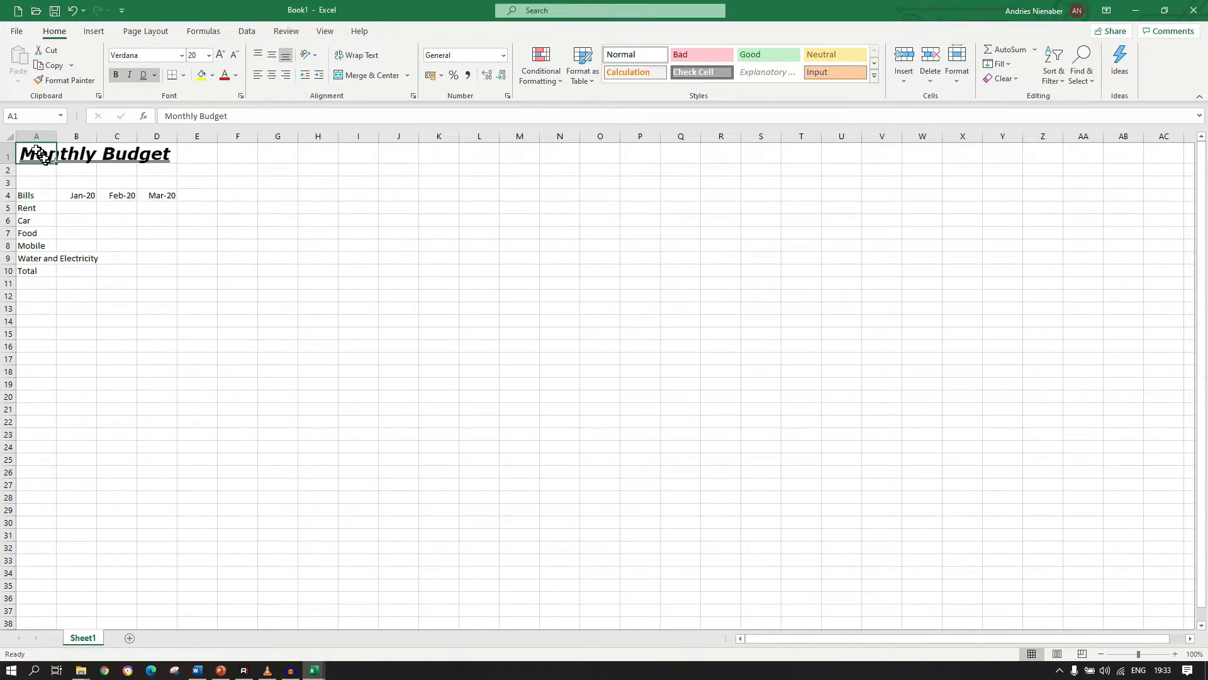
Fill the title range A1:D1 with dark blue-gray and make its text white
{"action": "left_click_drag", "start_coordinate": [34, 148], "coordinate": [137, 144]}
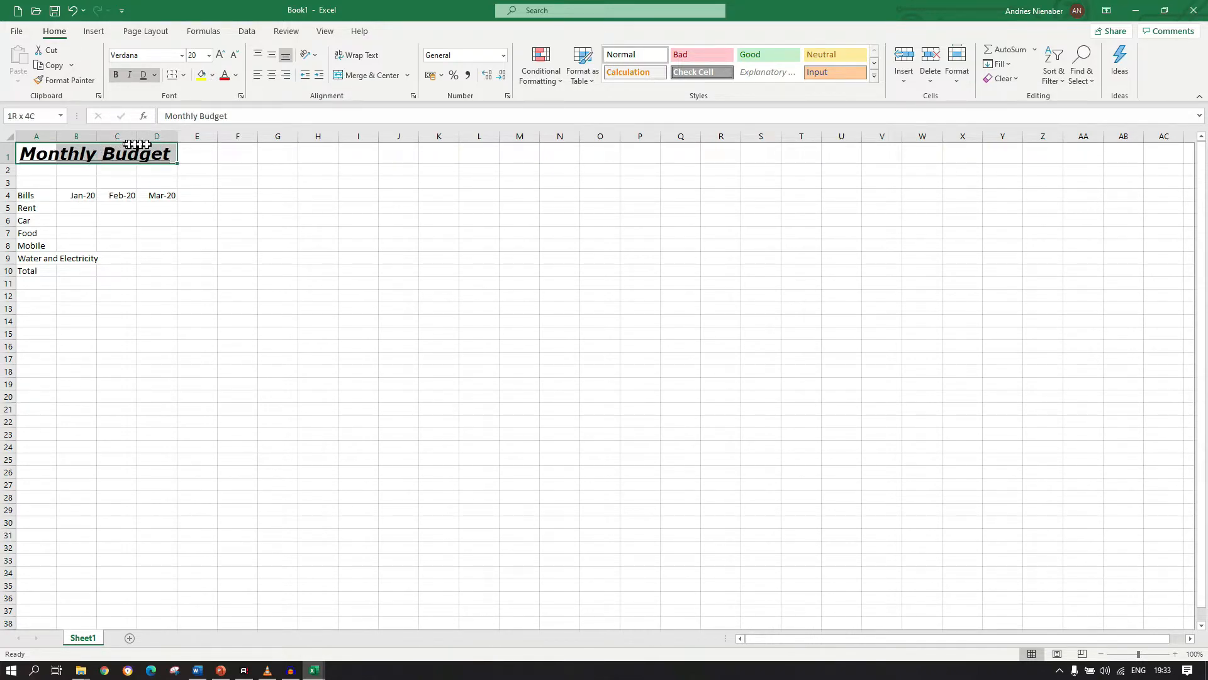
{"action": "left_click", "coordinate": [213, 75]}
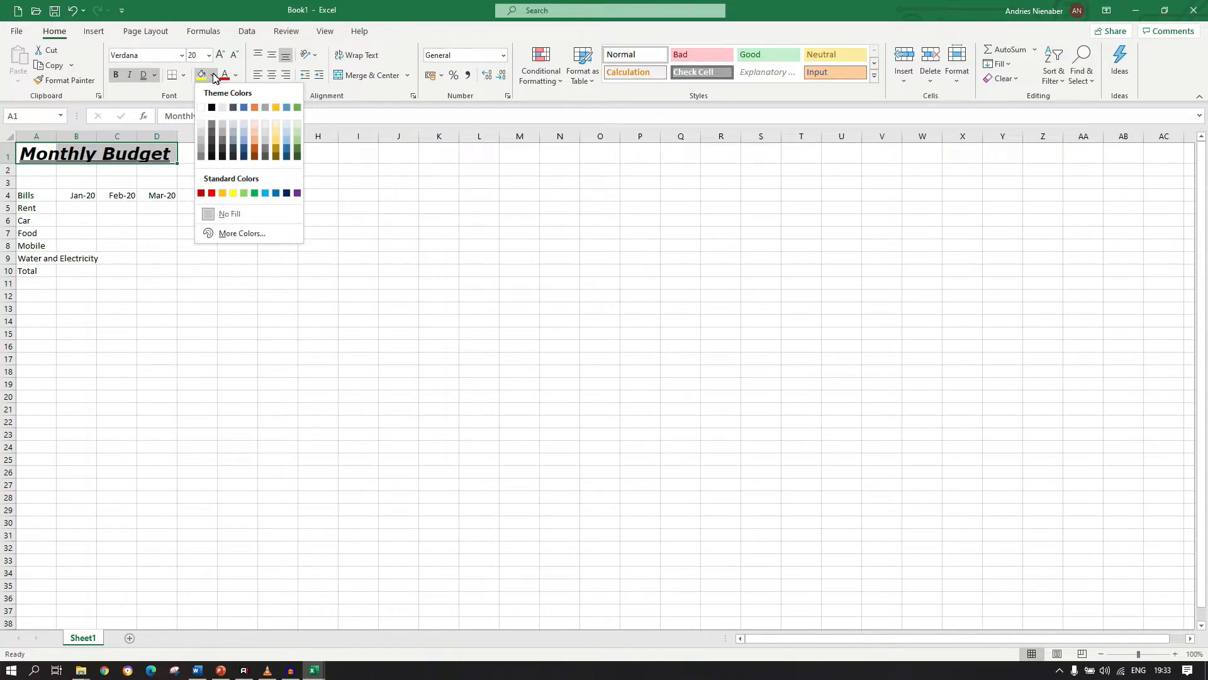
{"action": "left_click", "coordinate": [234, 108]}
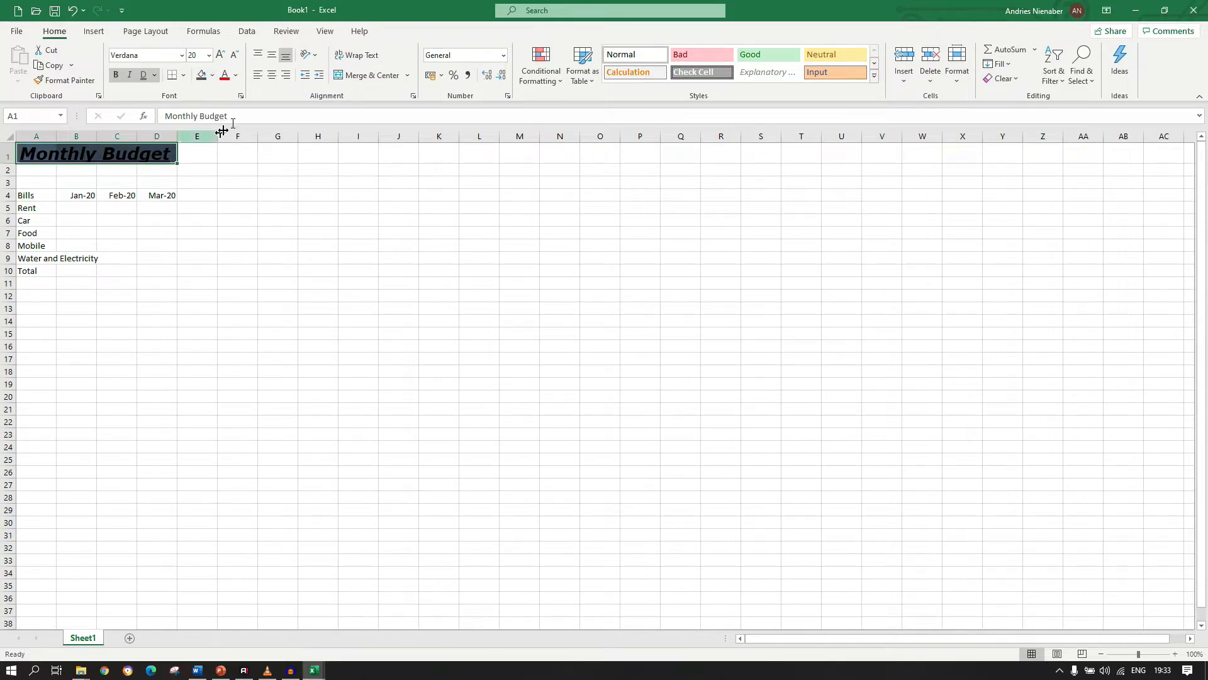
{"action": "left_click", "coordinate": [236, 76]}
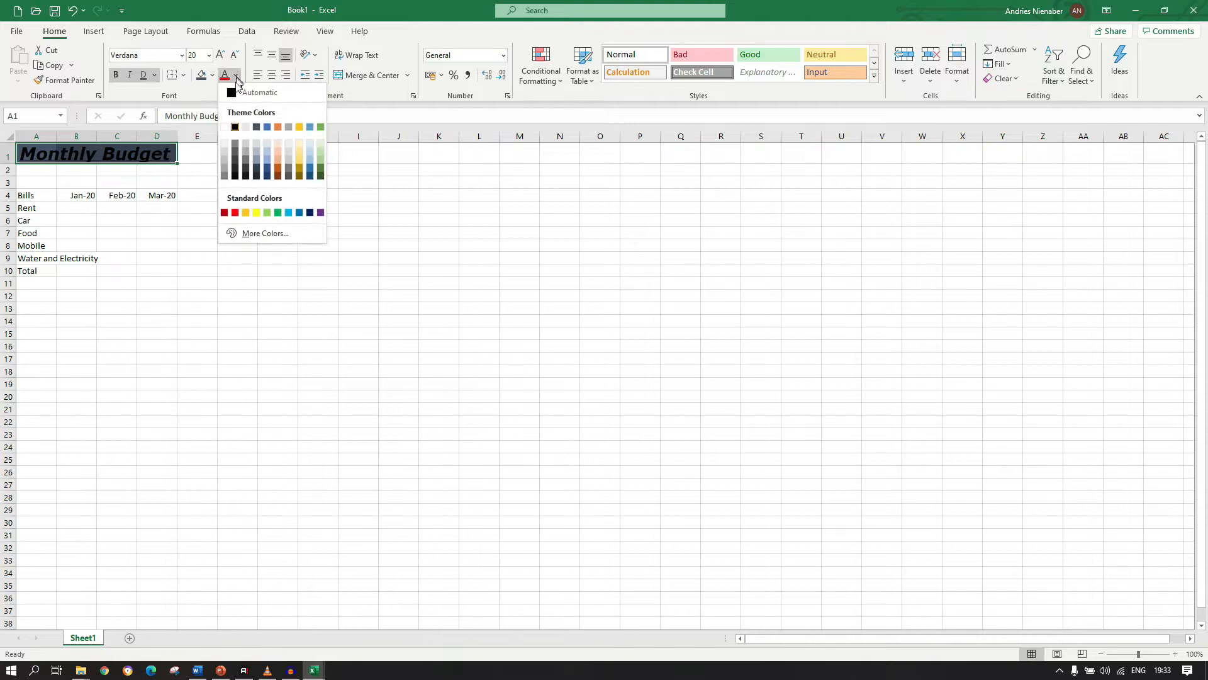
{"action": "left_click", "coordinate": [225, 128]}
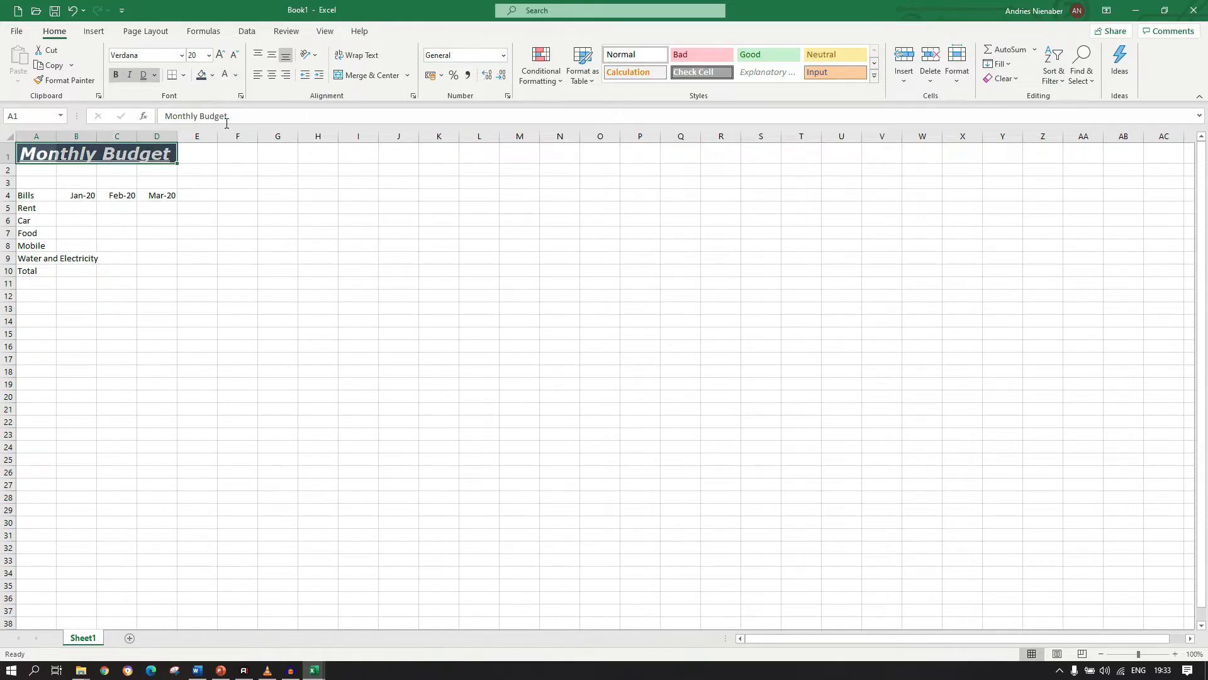
Fill the header row A4:D4 with a light blue-gray shade and make its text bold
{"action": "left_click", "coordinate": [32, 197]}
{"action": "left_click_drag", "start_coordinate": [32, 197], "coordinate": [161, 195]}
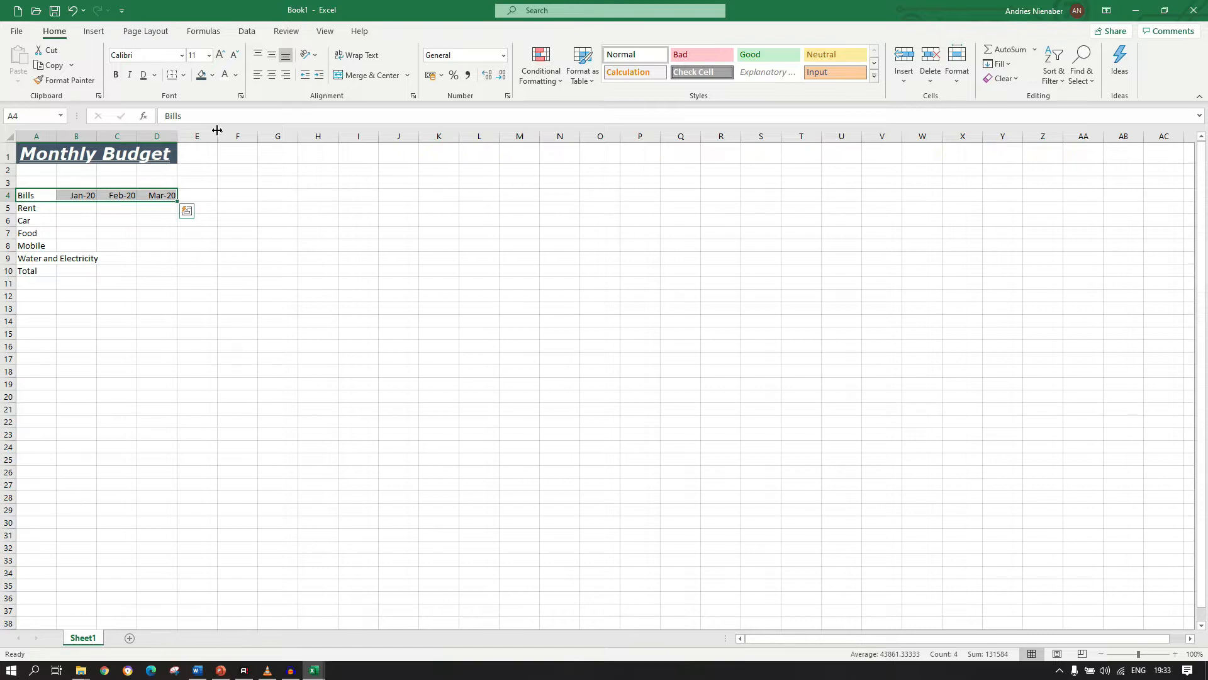
{"action": "left_click", "coordinate": [213, 75]}
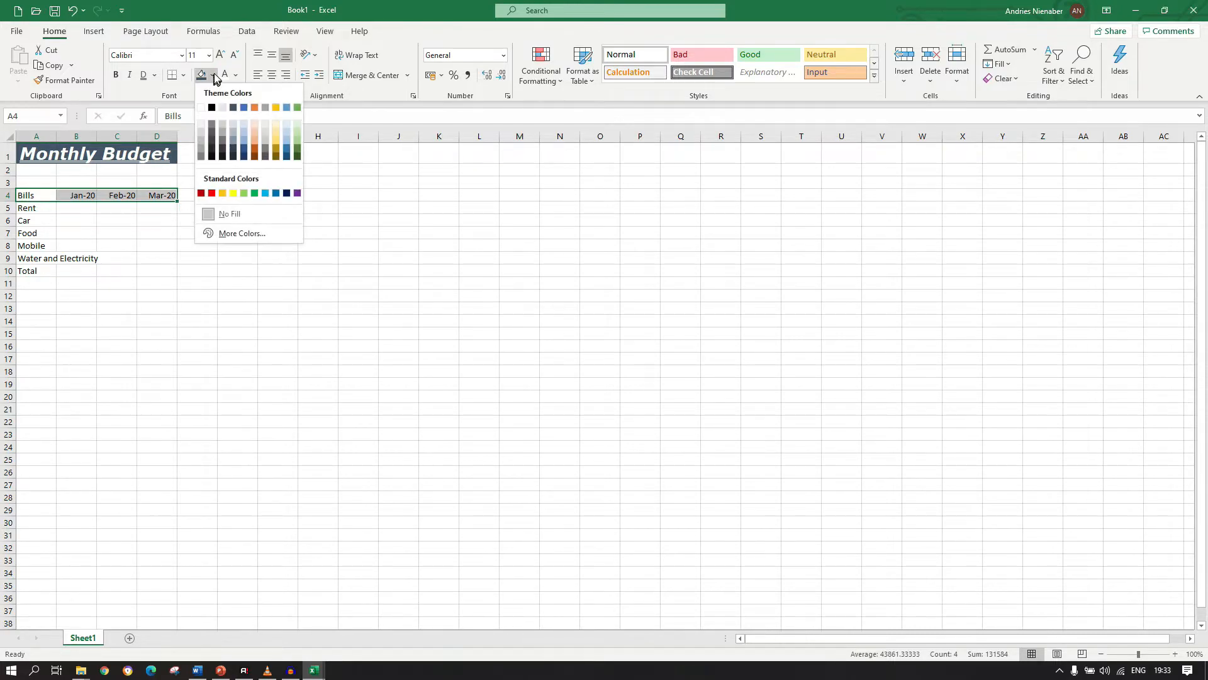
{"action": "left_click", "coordinate": [233, 136]}
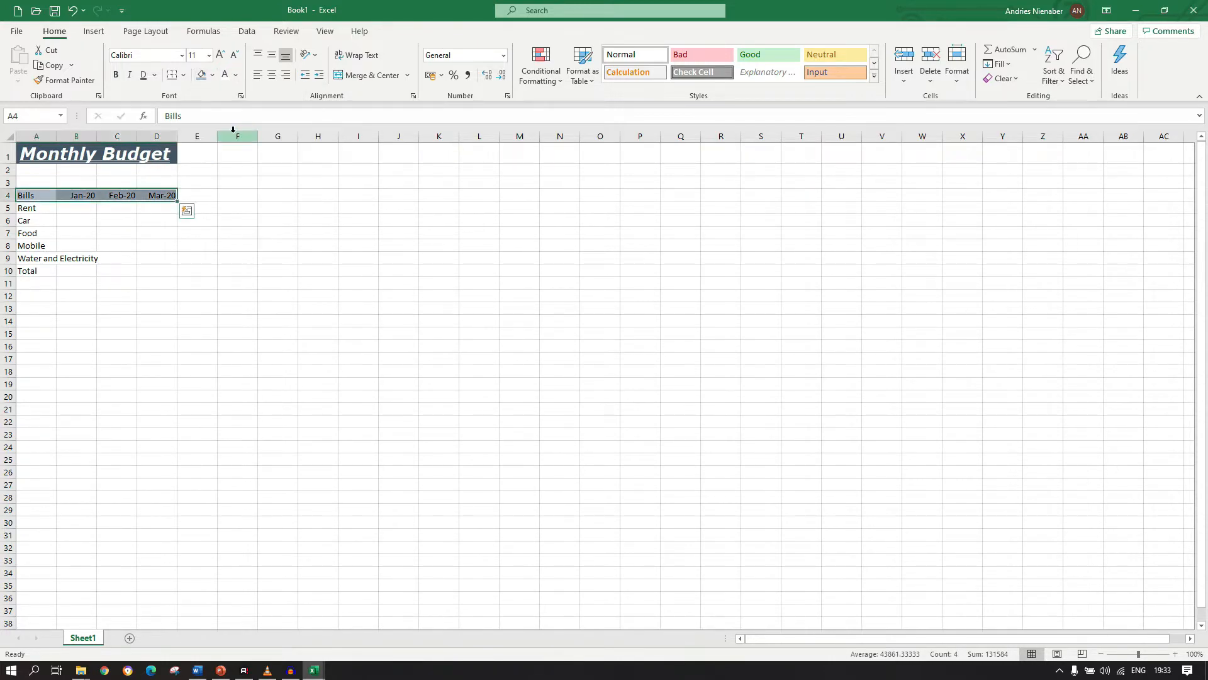
{"action": "left_click", "coordinate": [115, 75]}
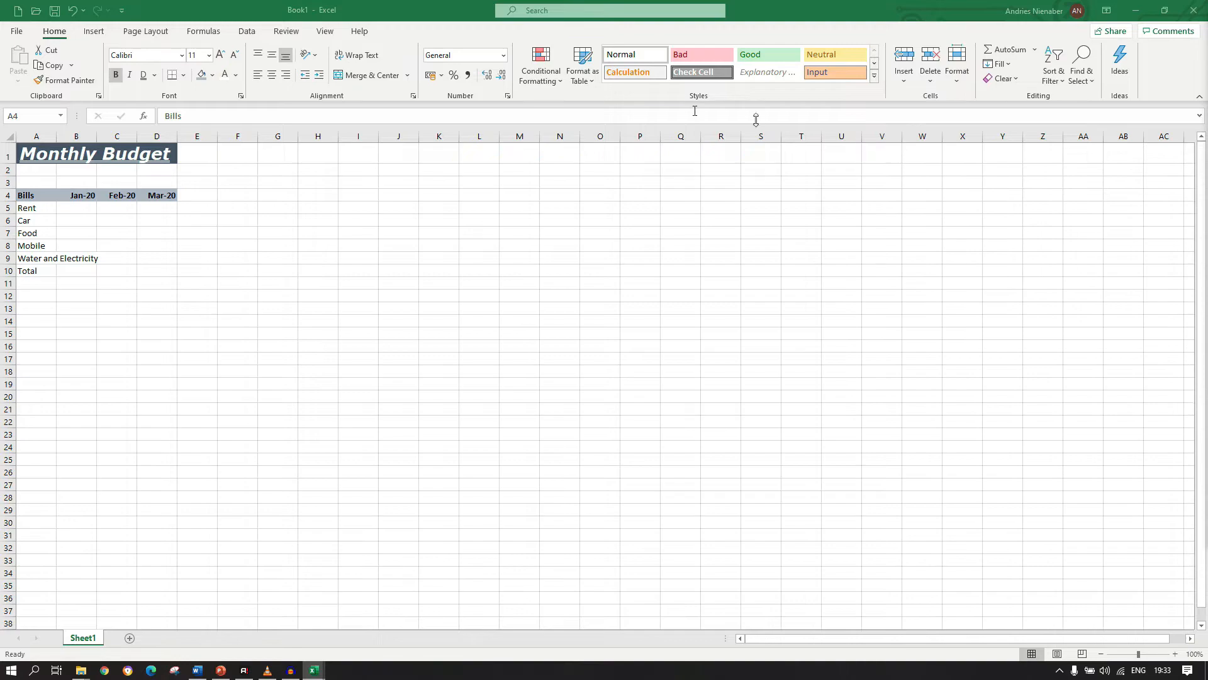
Set the header row A4:D4 to font size 14 in Calibri Light
{"action": "key", "text": "ctrl+shift+Right"}
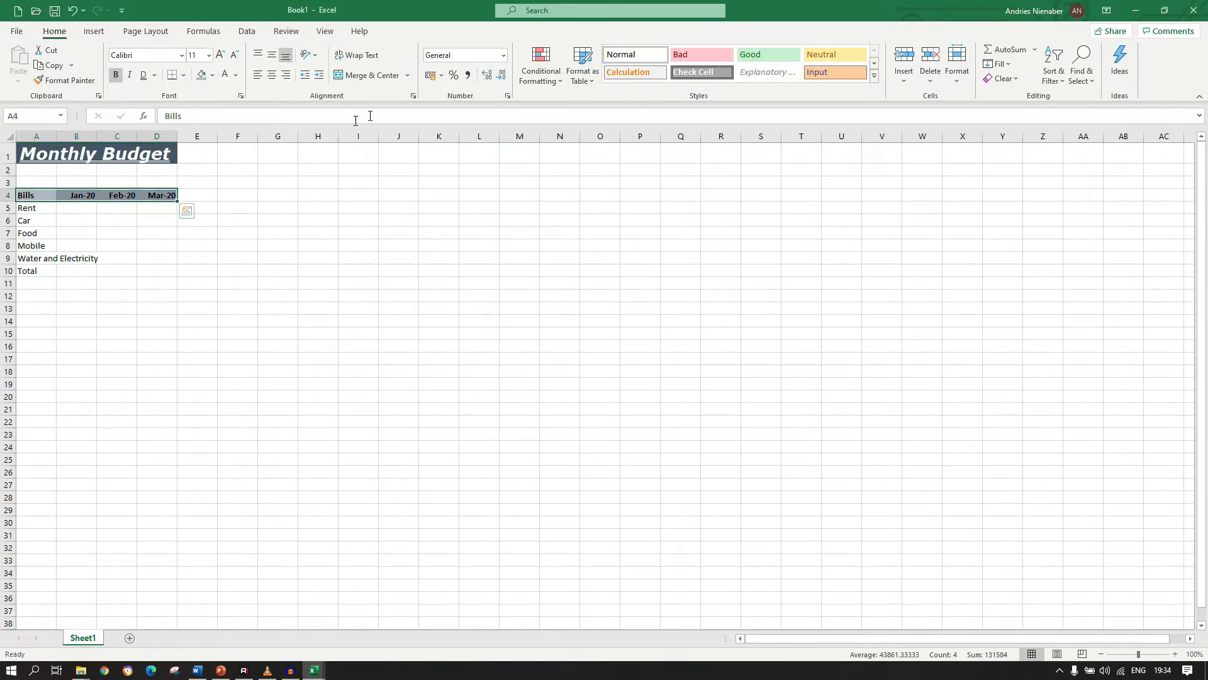
{"action": "left_click", "coordinate": [208, 56]}
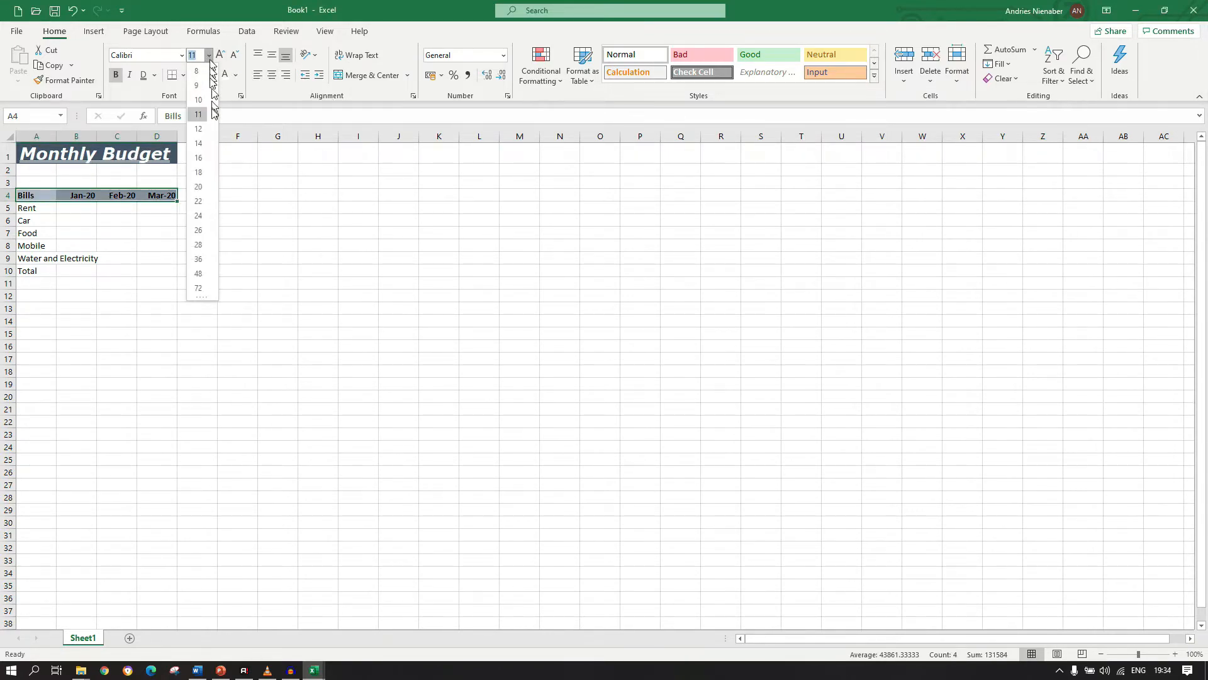
{"action": "left_click", "coordinate": [202, 143]}
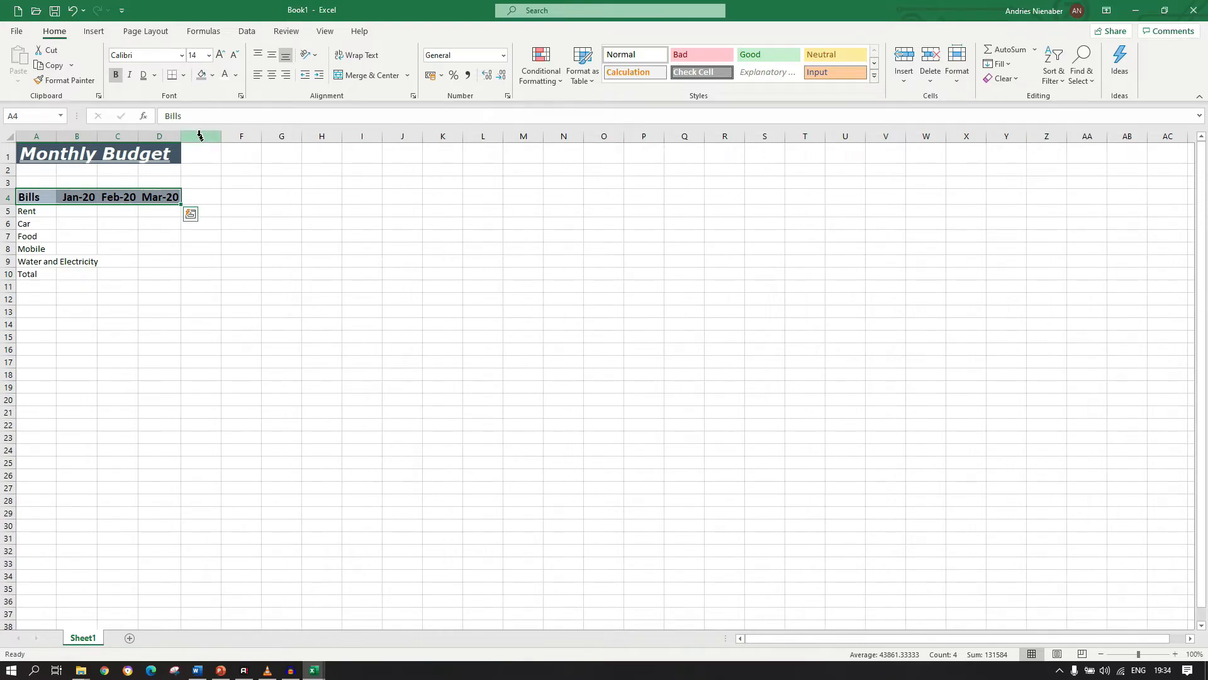
{"action": "left_click", "coordinate": [182, 55]}
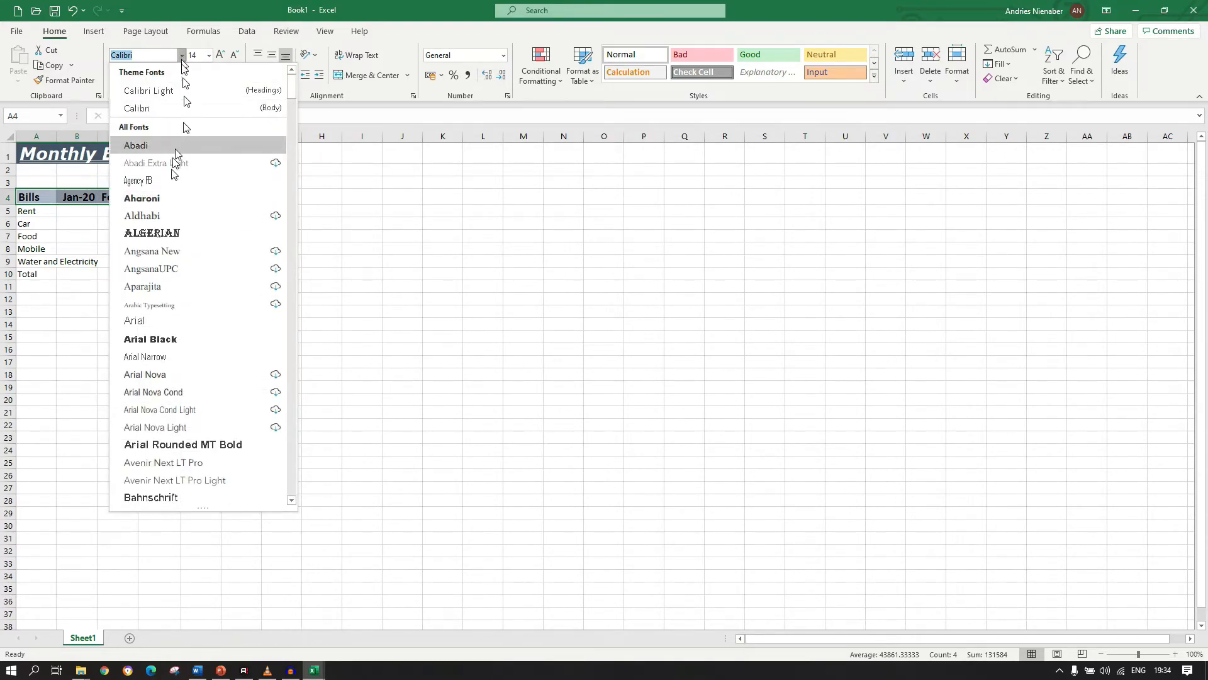
{"action": "scroll", "coordinate": [194, 231], "scroll_direction": "down", "scroll_amount": 12}
{"action": "scroll", "coordinate": [195, 233], "scroll_direction": "down", "scroll_amount": 6}
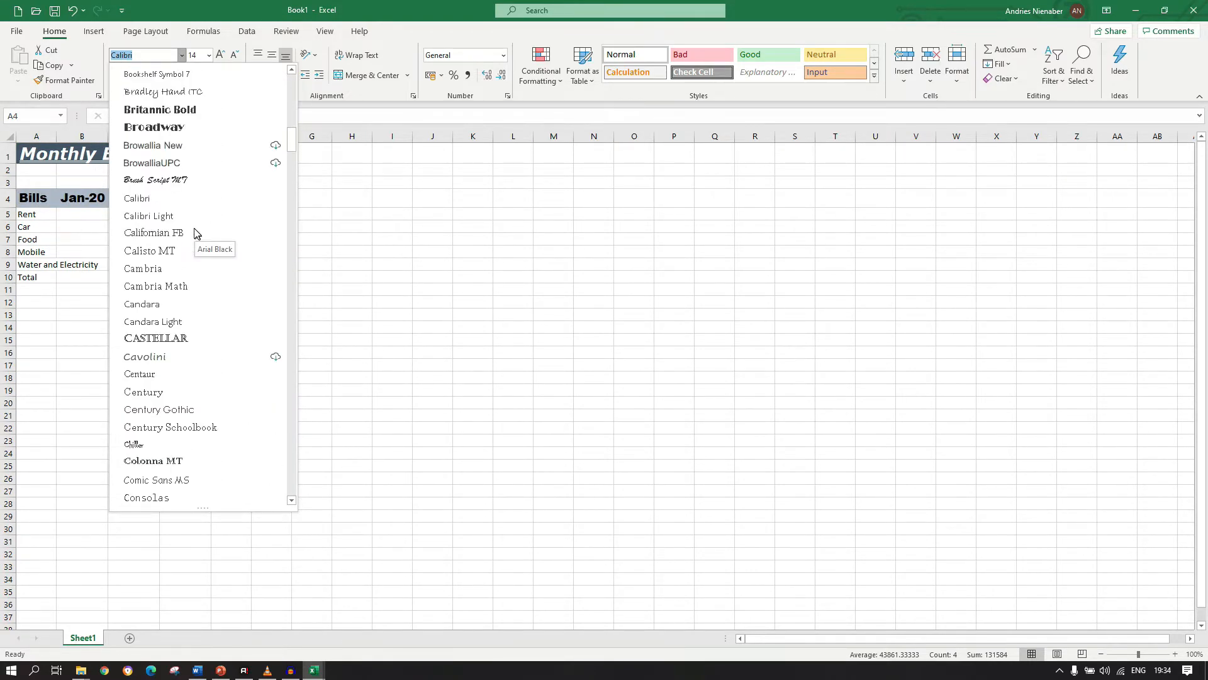
{"action": "left_click", "coordinate": [175, 216]}
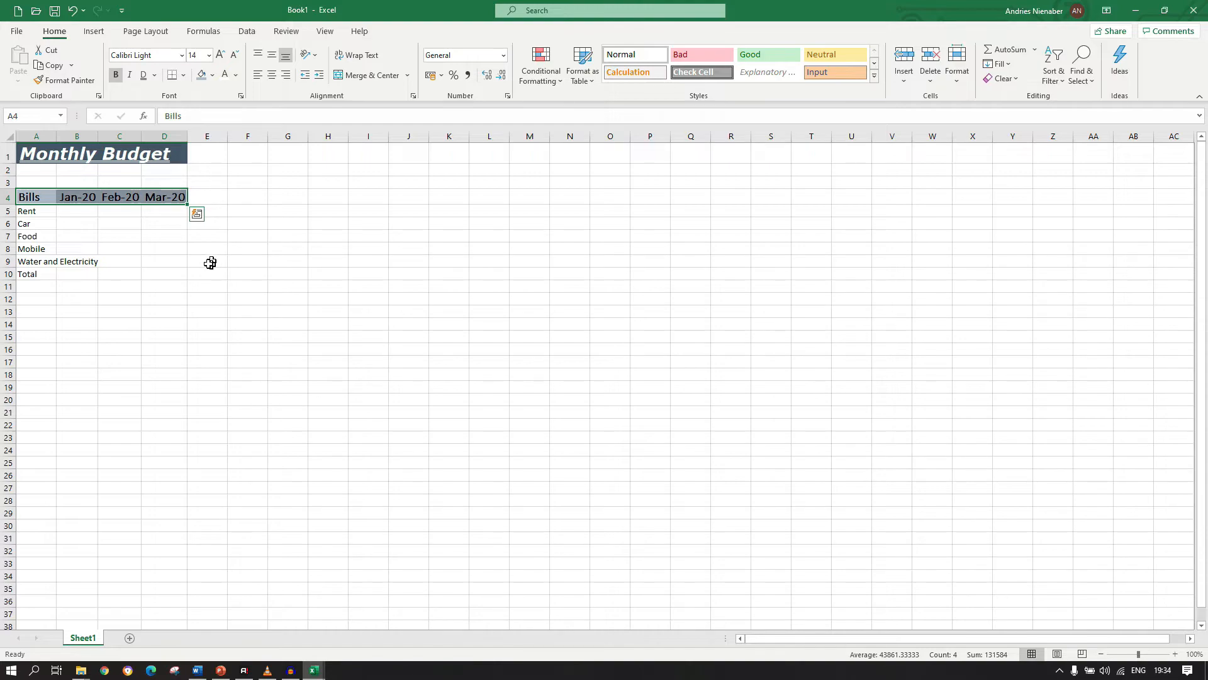
Change the font of the bill rows A5:D10 to Verdana
{"action": "left_click", "coordinate": [37, 214]}
{"action": "left_click_drag", "start_coordinate": [37, 214], "coordinate": [178, 272]}
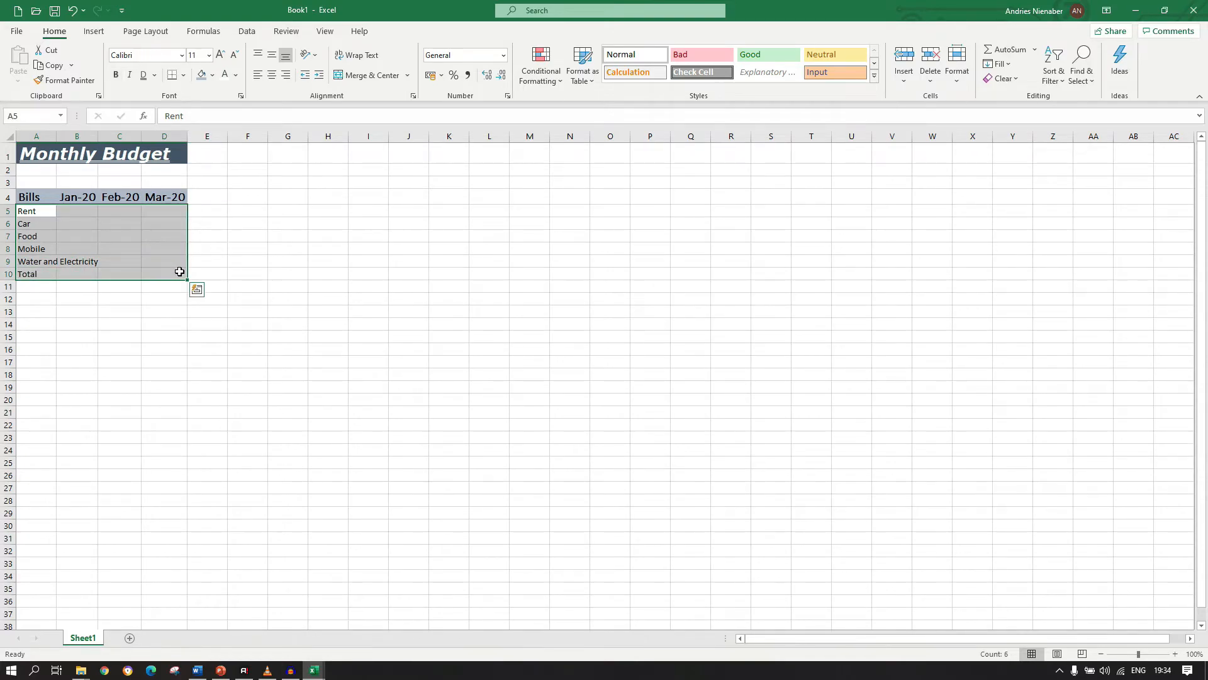
{"action": "left_click", "coordinate": [181, 55]}
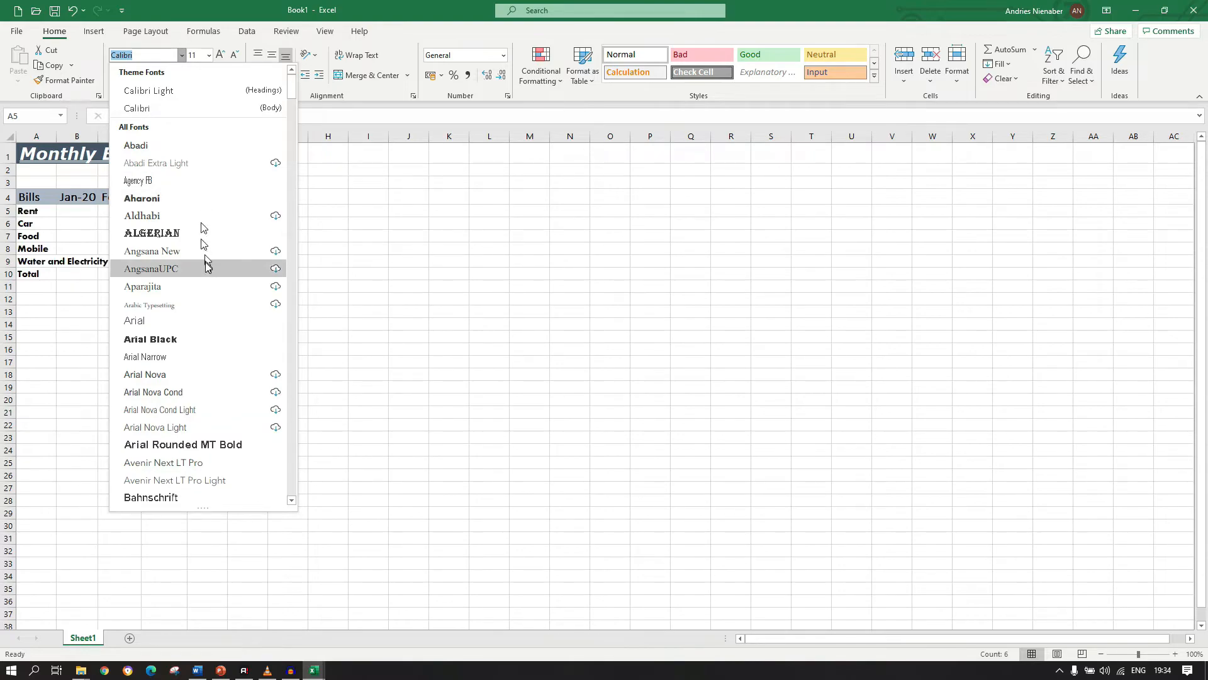
{"action": "left_click_drag", "start_coordinate": [292, 87], "coordinate": [294, 425]}
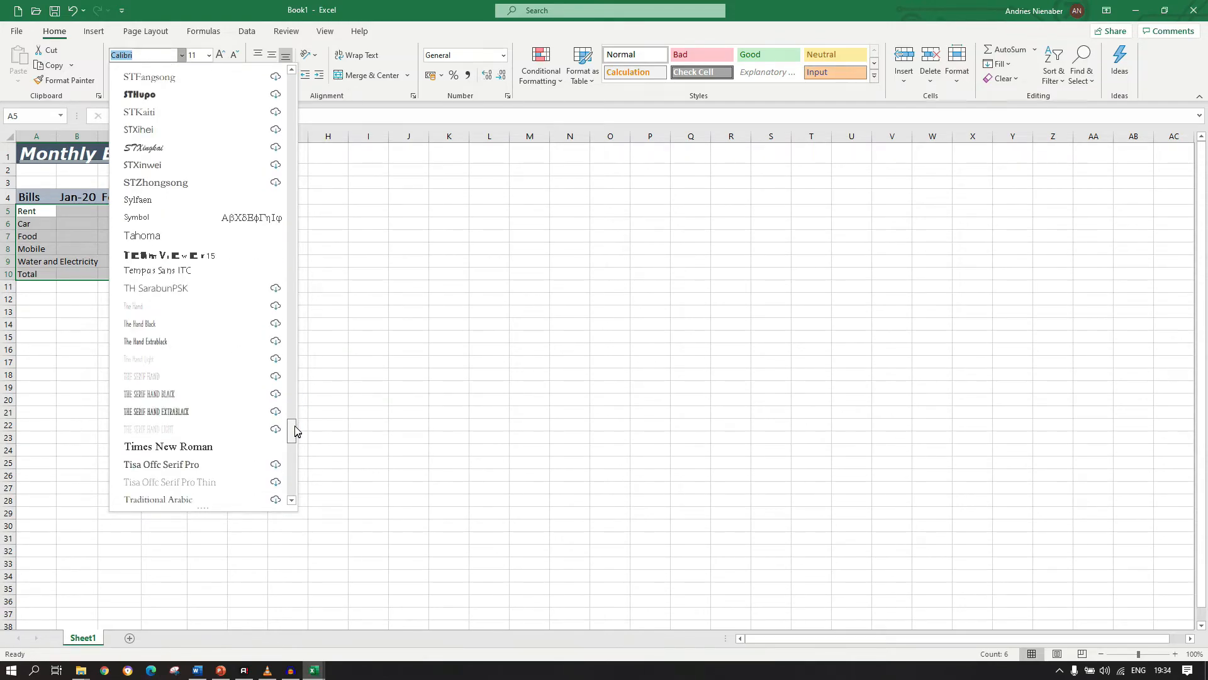
{"action": "scroll", "coordinate": [181, 421], "scroll_direction": "down", "scroll_amount": 10}
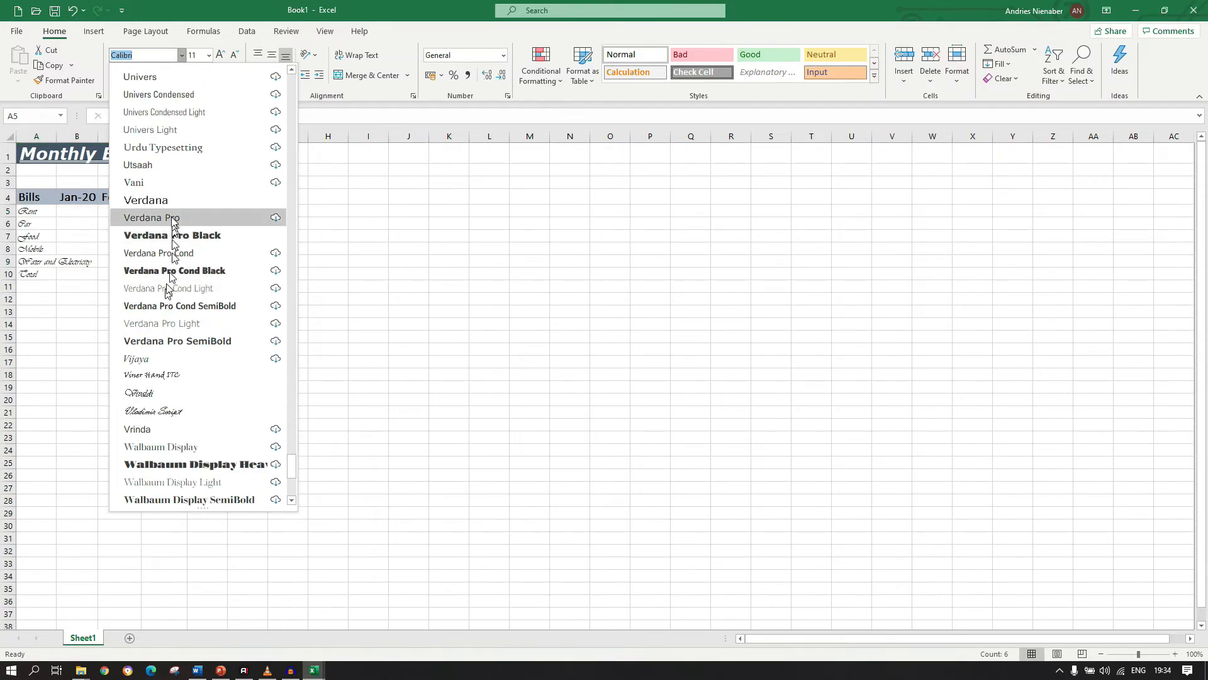
{"action": "left_click", "coordinate": [171, 199]}
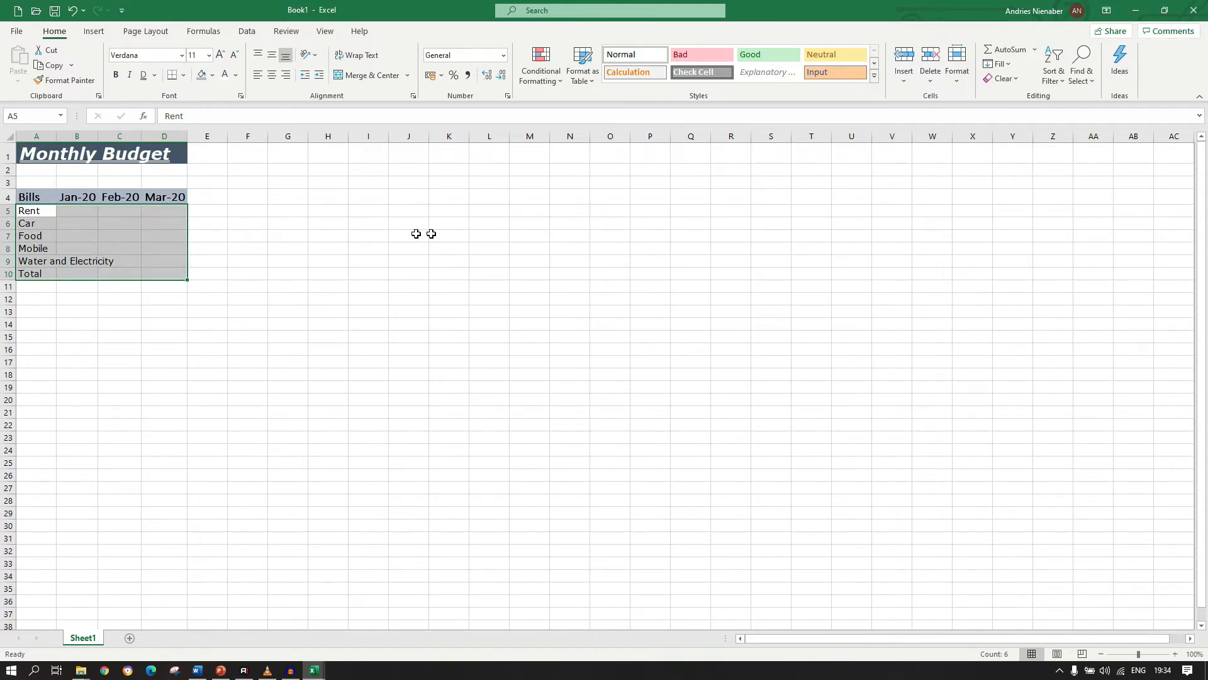
{"action": "left_click", "coordinate": [316, 244]}
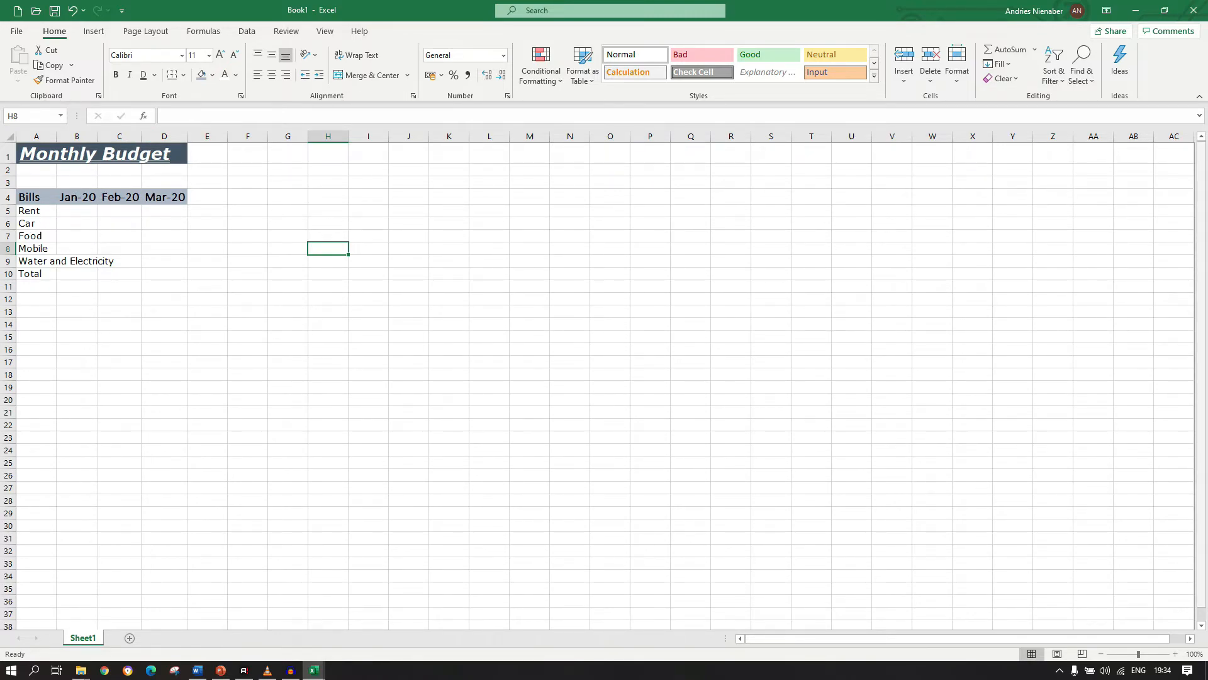
Add two new blank worksheets to the workbook after Sheet1
{"action": "key", "text": "alt+Tab"}
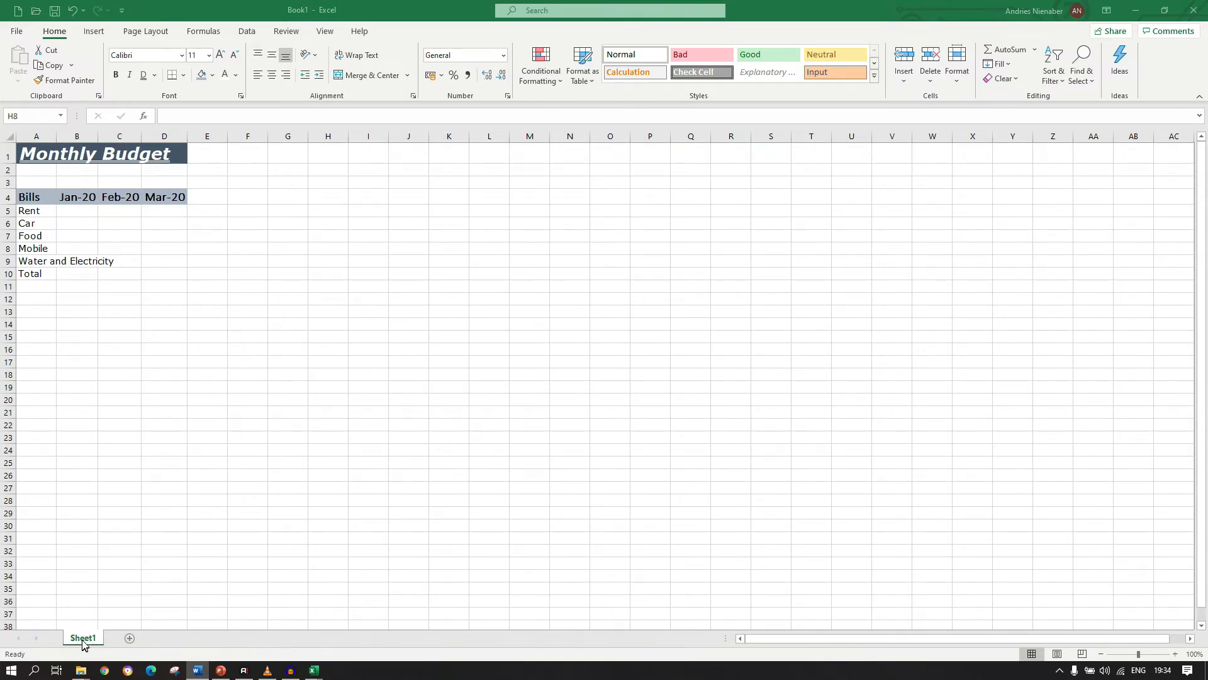
{"action": "left_click", "coordinate": [130, 639]}
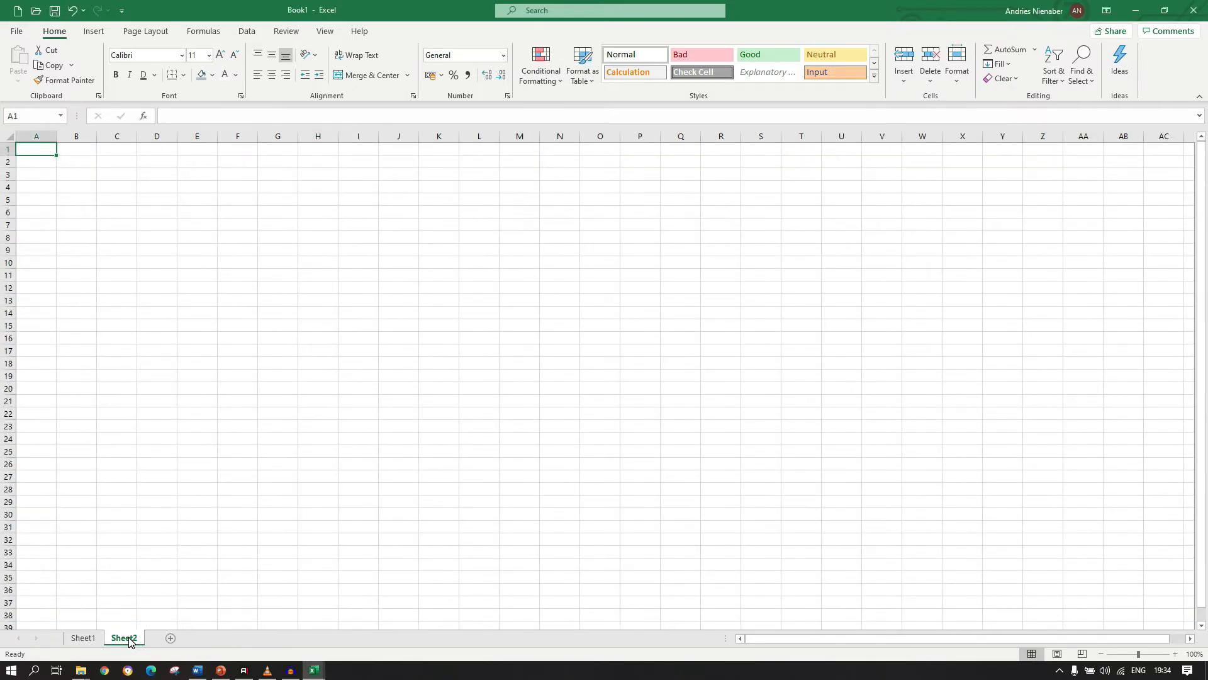
{"action": "left_click", "coordinate": [170, 639]}
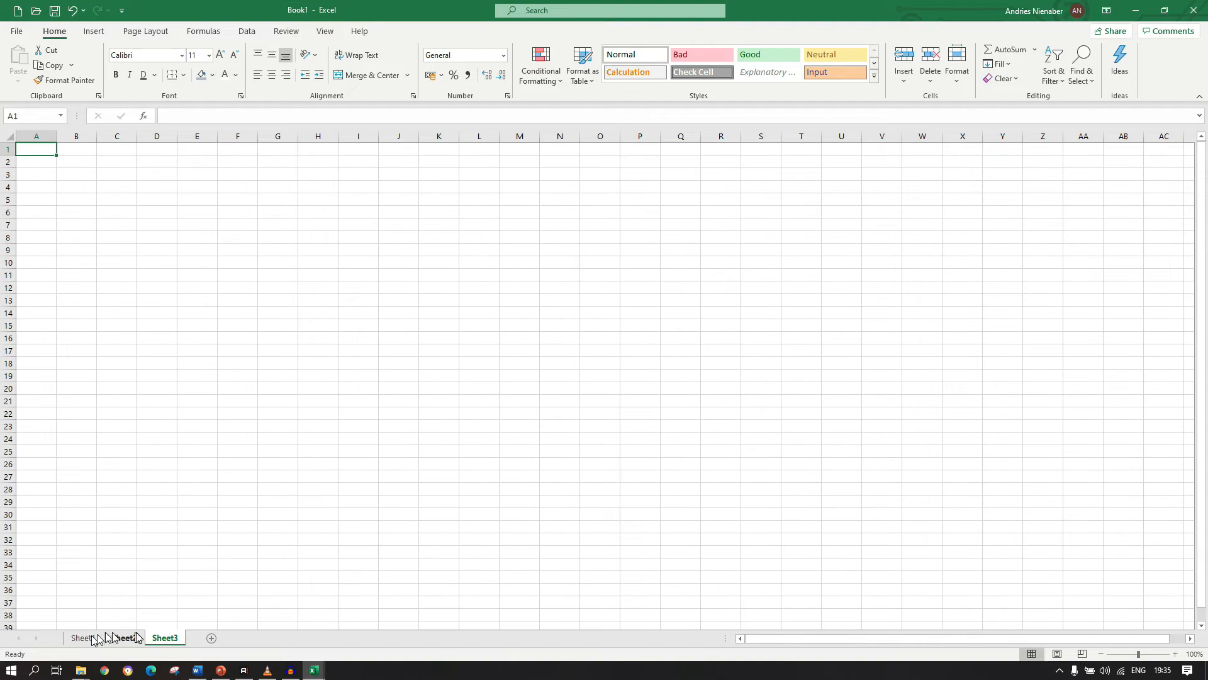
Rename the Sheet1 worksheet as Budget
{"action": "left_click", "coordinate": [82, 638]}
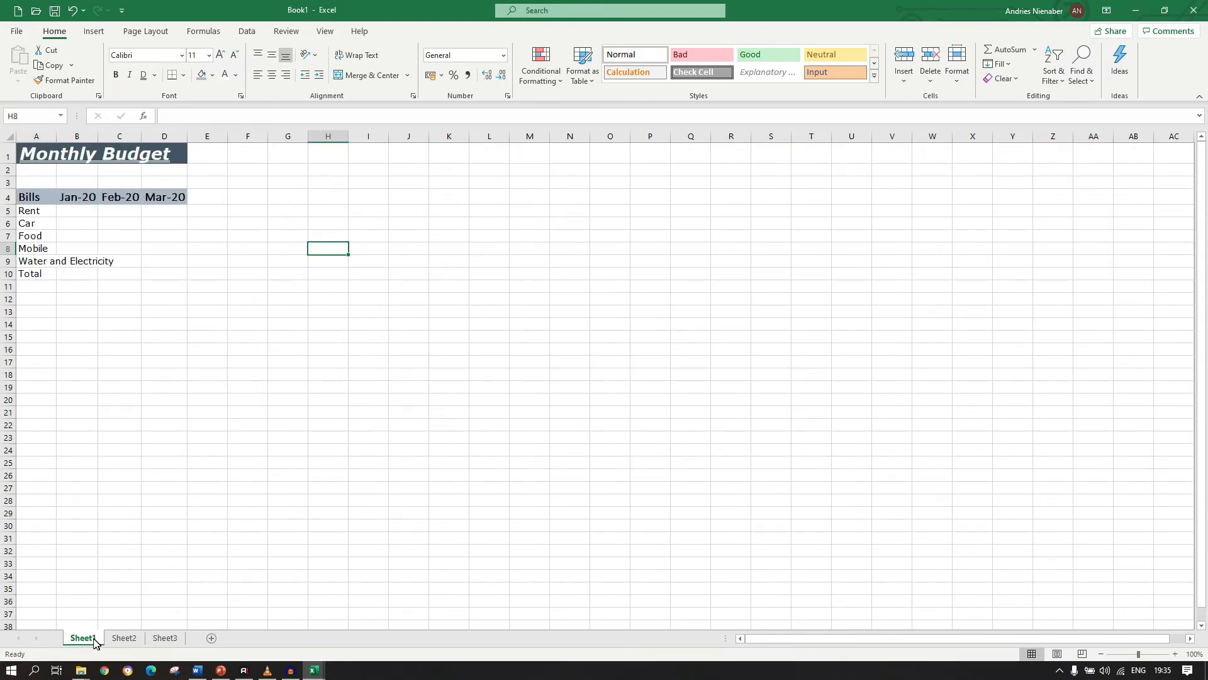
{"action": "double_click", "coordinate": [94, 638]}
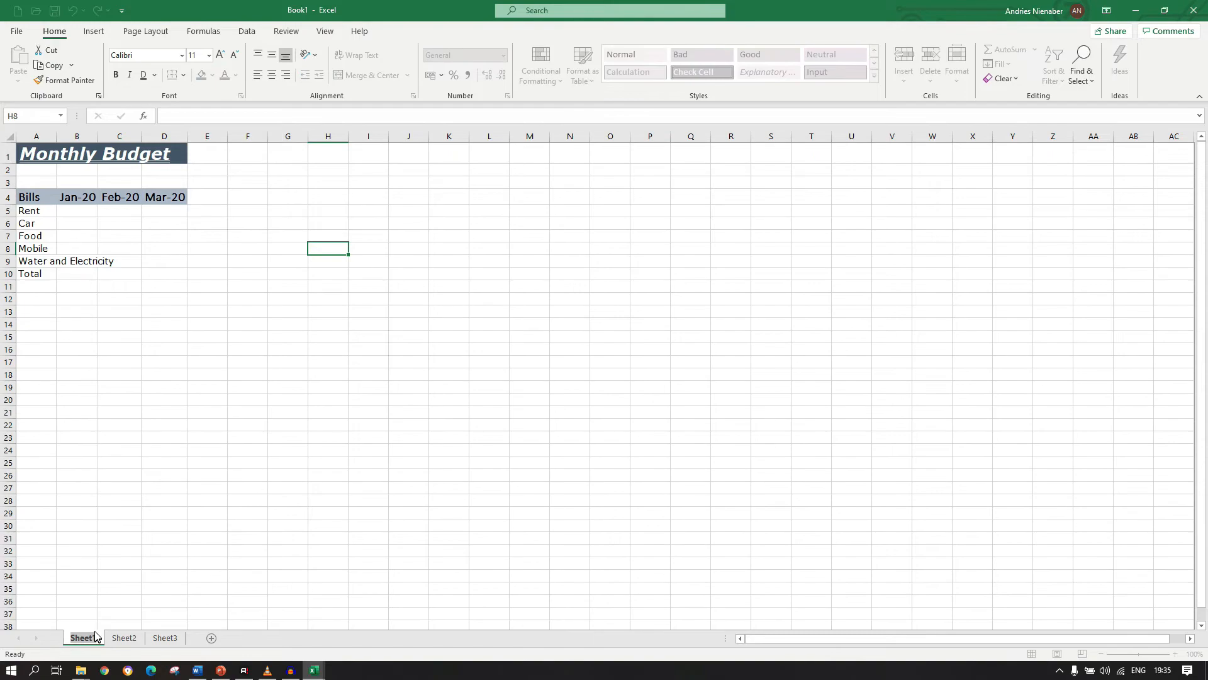
{"action": "type", "text": "Budget"}
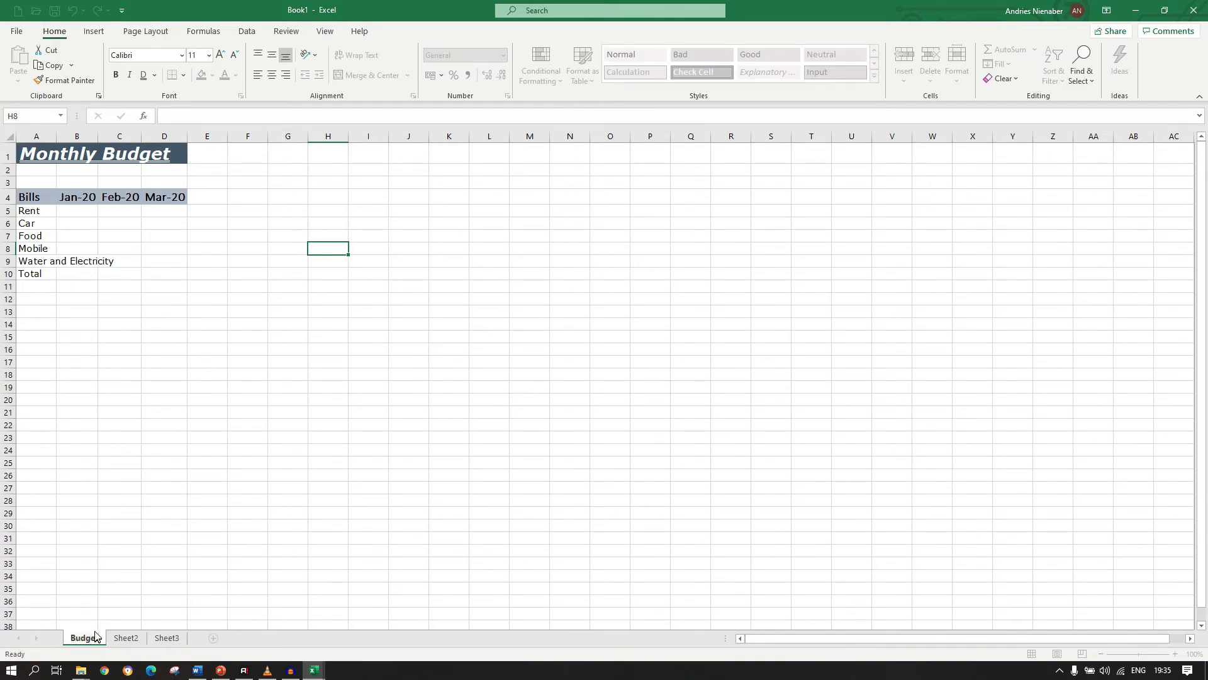
{"action": "key", "text": "Return"}
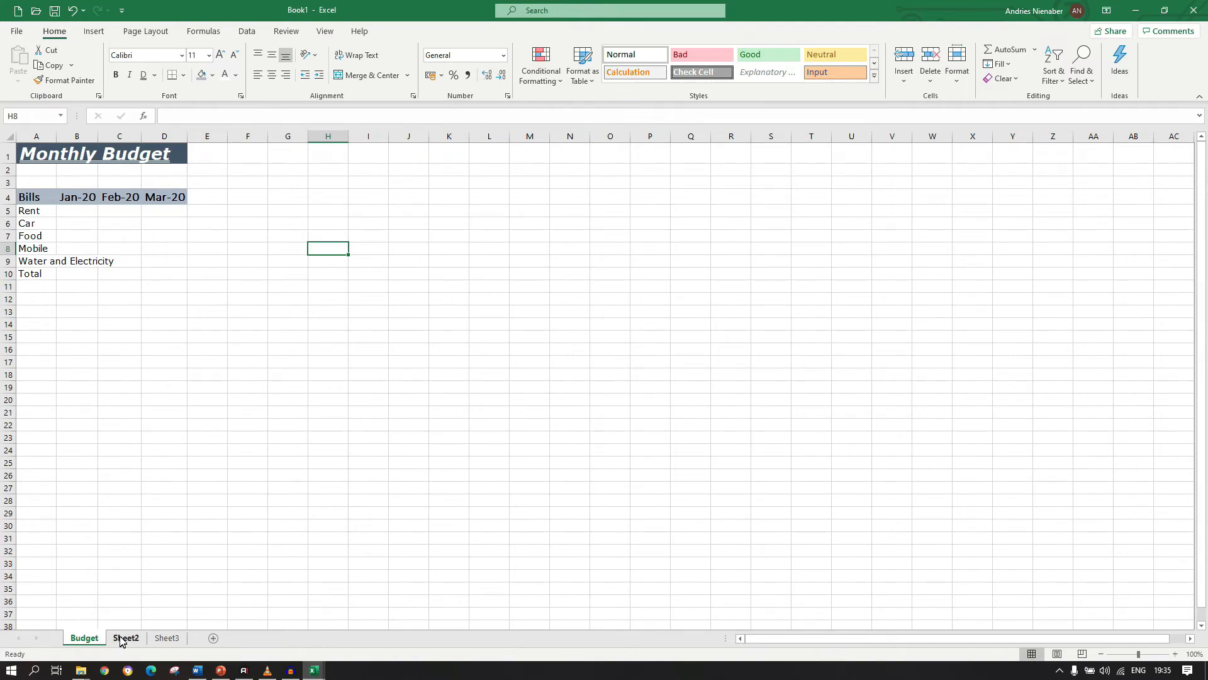
Rename the Sheet2 worksheet as Budget Temp
{"action": "right_click", "coordinate": [122, 639]}
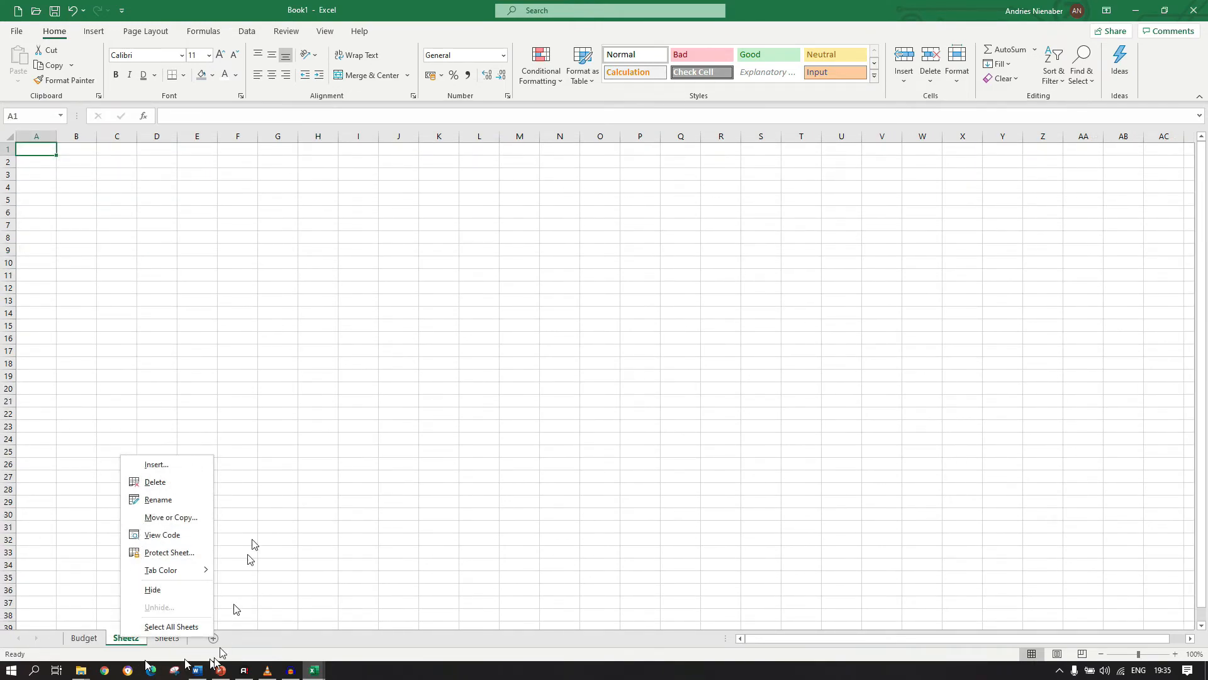
{"action": "left_click", "coordinate": [157, 499]}
{"action": "type", "text": "Bu"}
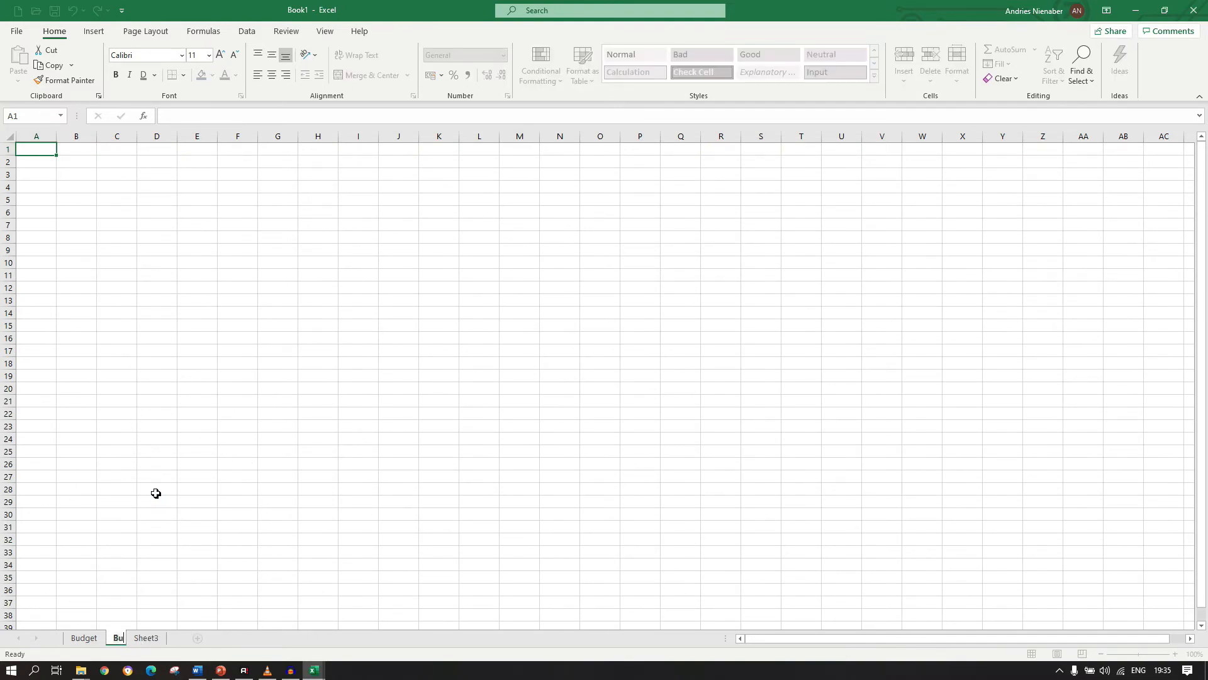
{"action": "type", "text": "dget Temp"}
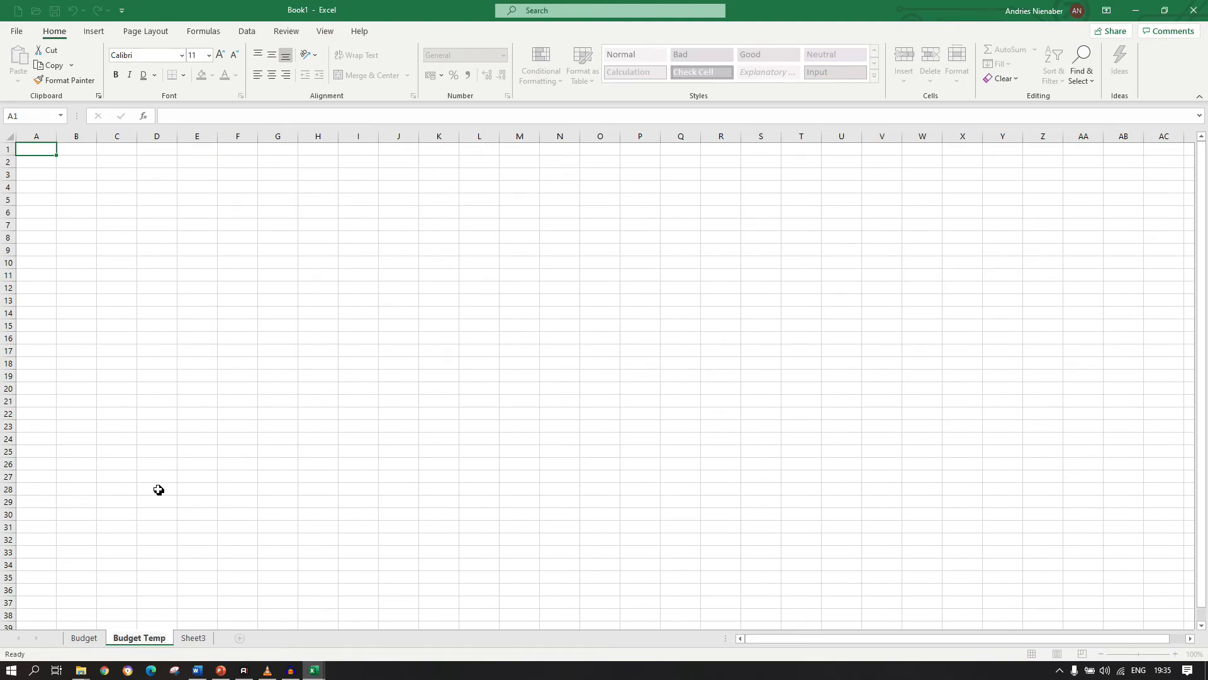
{"action": "key", "text": "Return"}
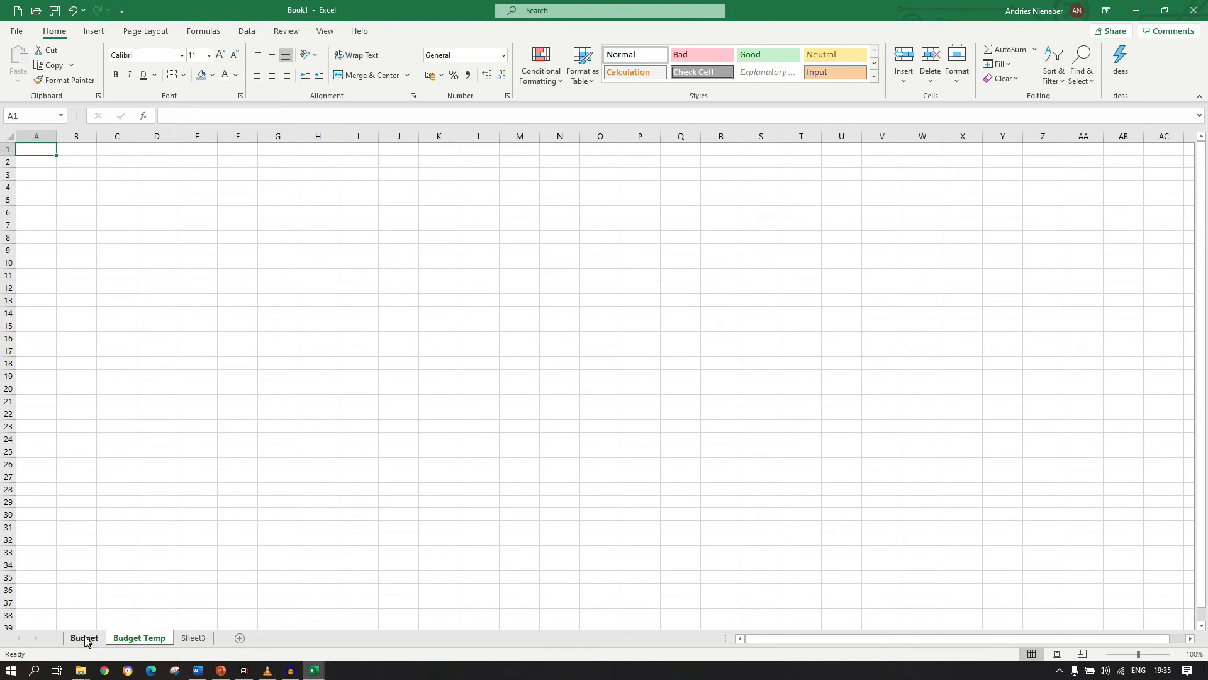
Set the sheet tab colour of Budget to standard dark red and of Budget Temp to the theme gold
{"action": "right_click", "coordinate": [86, 640]}
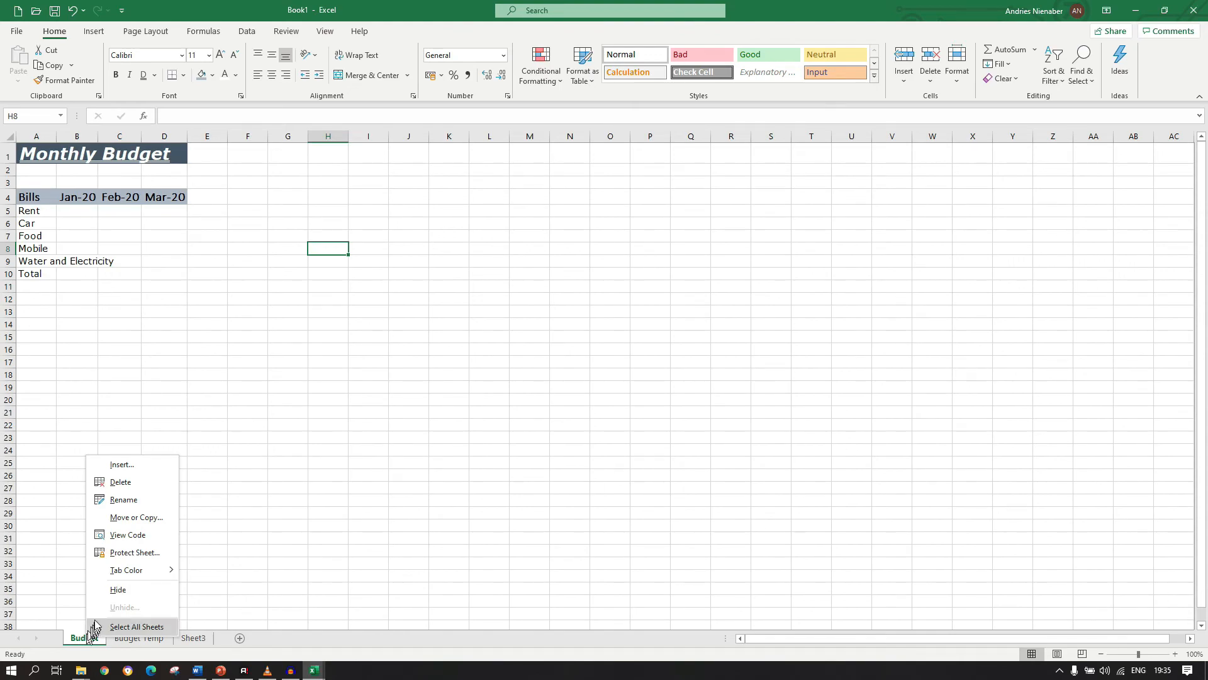
{"action": "mouse_move", "coordinate": [124, 575]}
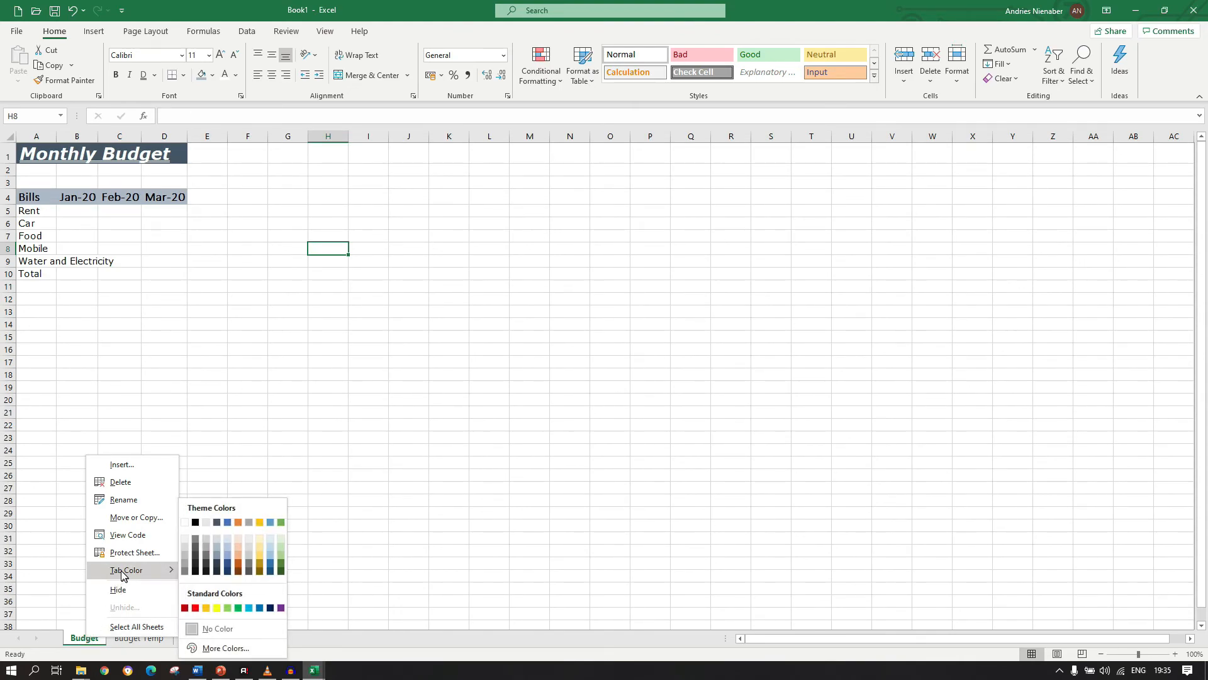
{"action": "left_click", "coordinate": [185, 608]}
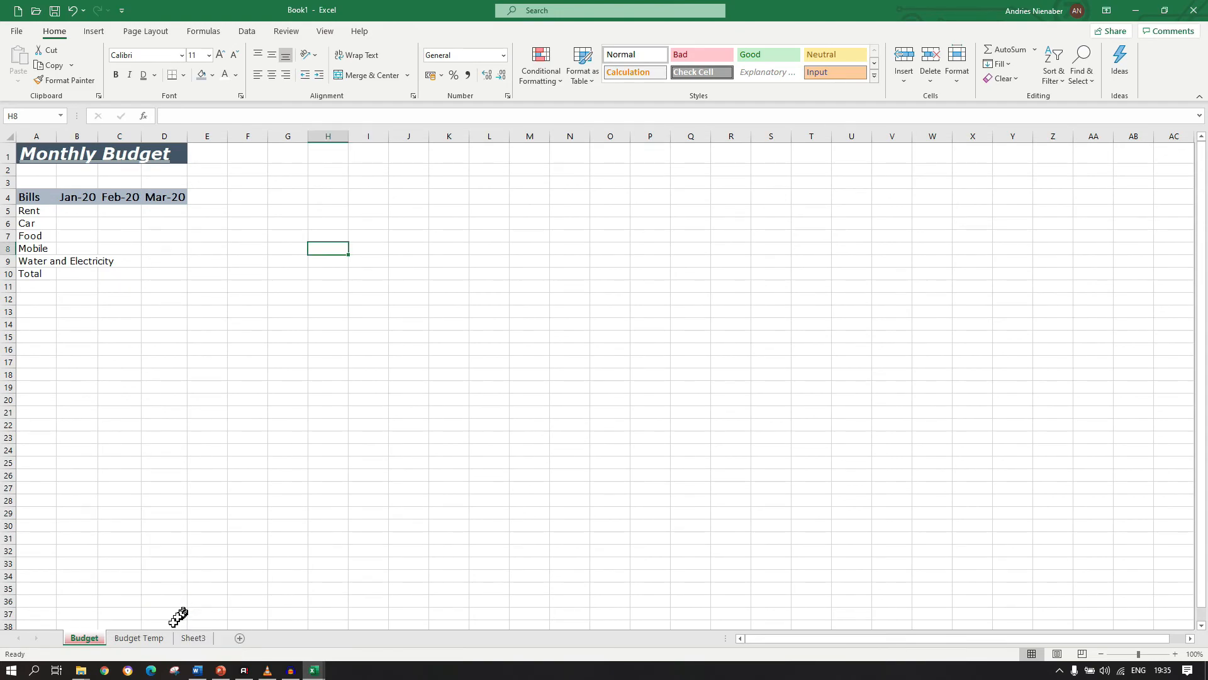
{"action": "right_click", "coordinate": [149, 642]}
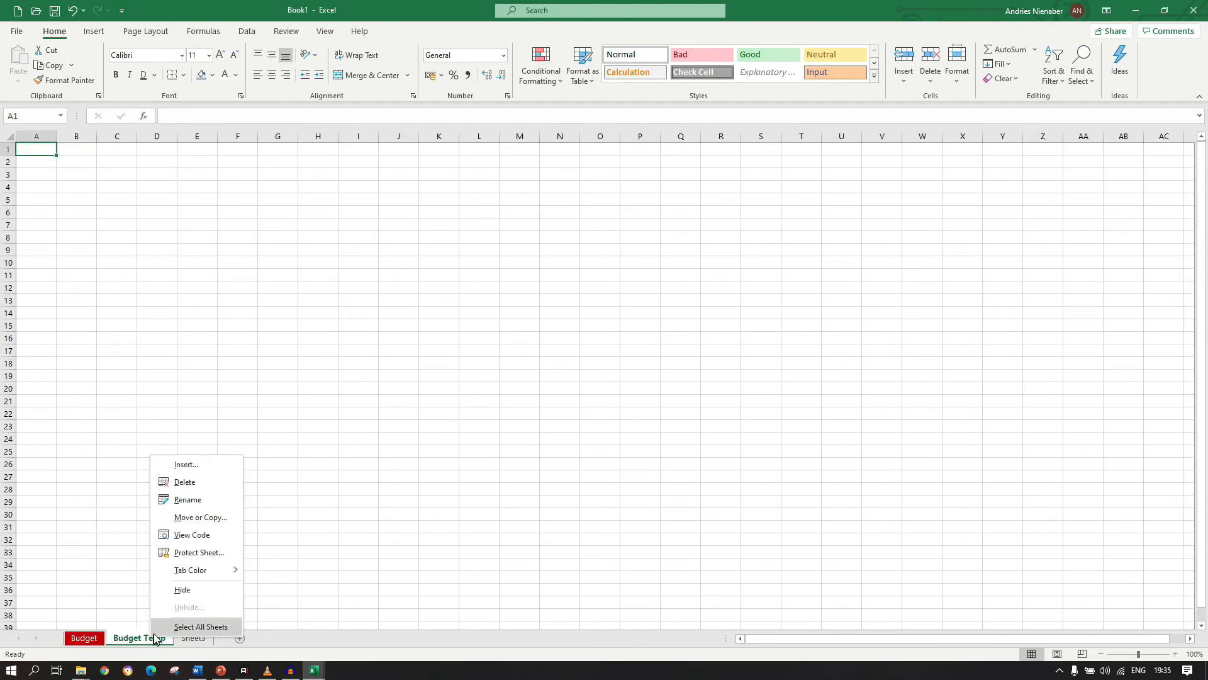
{"action": "mouse_move", "coordinate": [202, 575]}
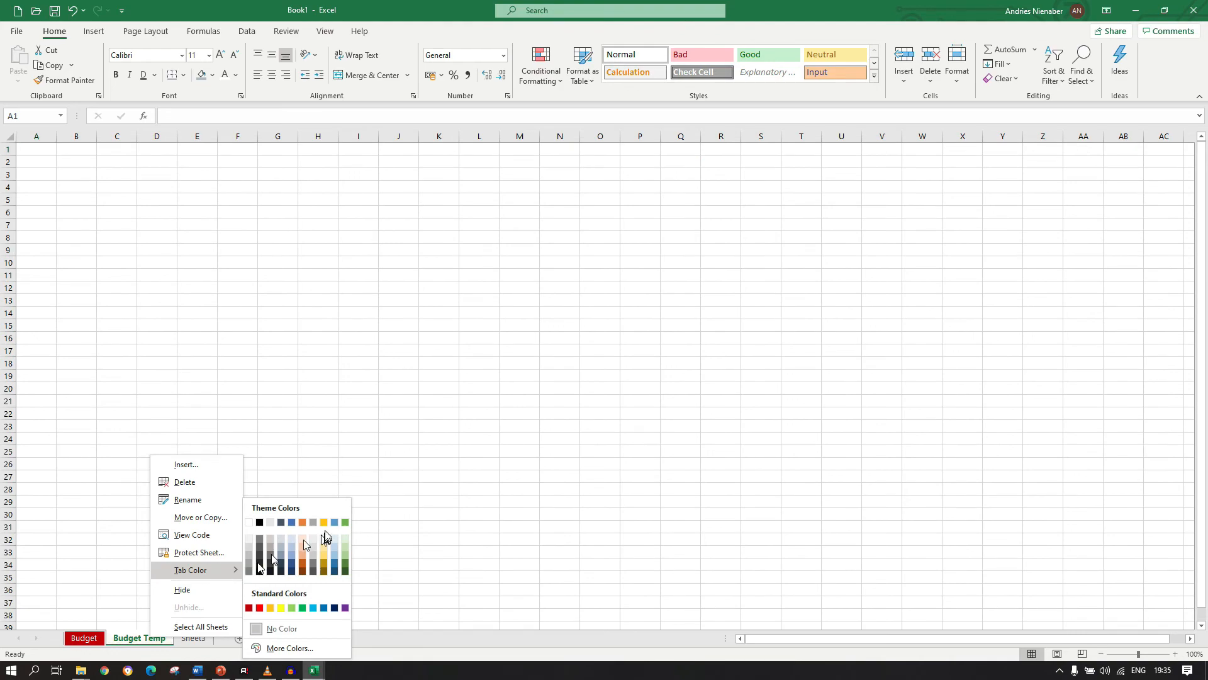
{"action": "left_click", "coordinate": [324, 527]}
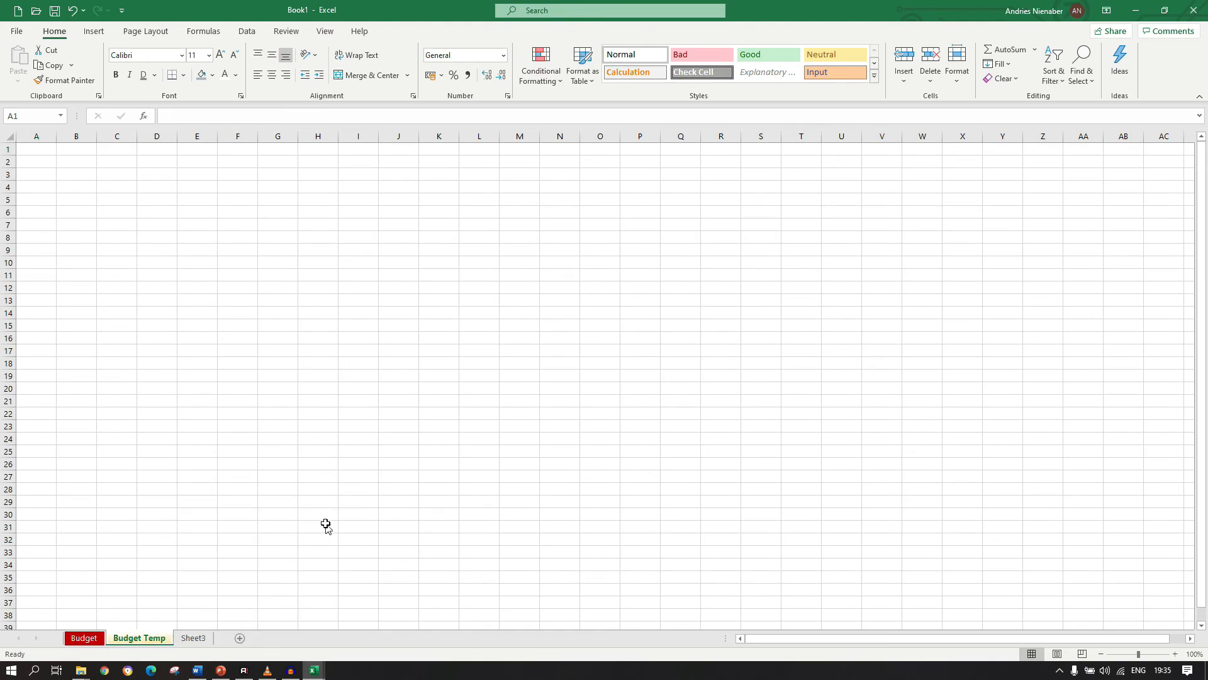
Set the sheet tab colour of Sheet3 to standard light blue and view the Budget and Budget Temp worksheets
{"action": "right_click", "coordinate": [188, 639]}
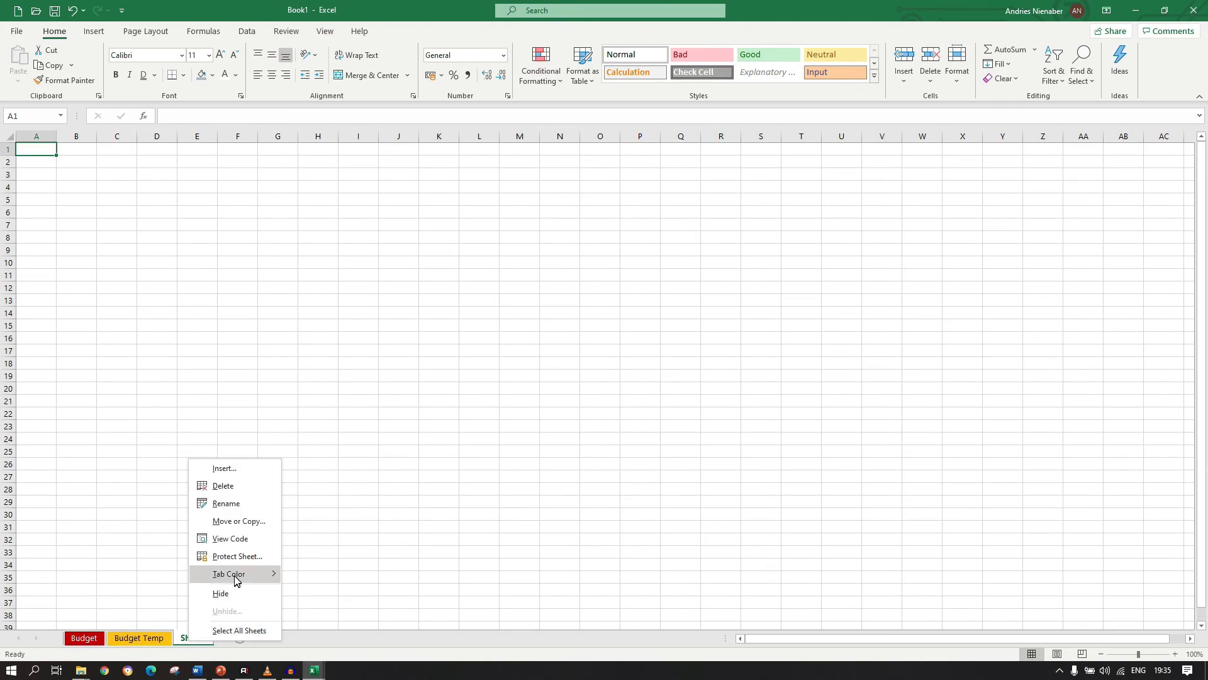
{"action": "mouse_move", "coordinate": [231, 574]}
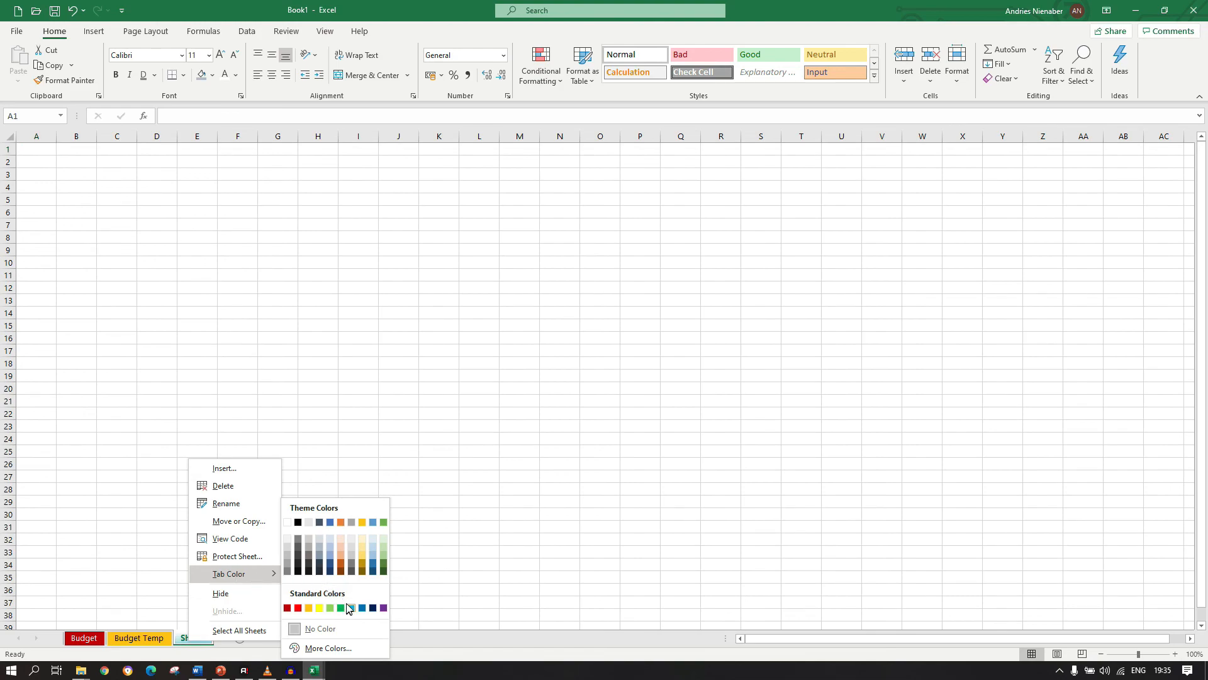
{"action": "left_click", "coordinate": [346, 604]}
{"action": "left_click", "coordinate": [82, 639]}
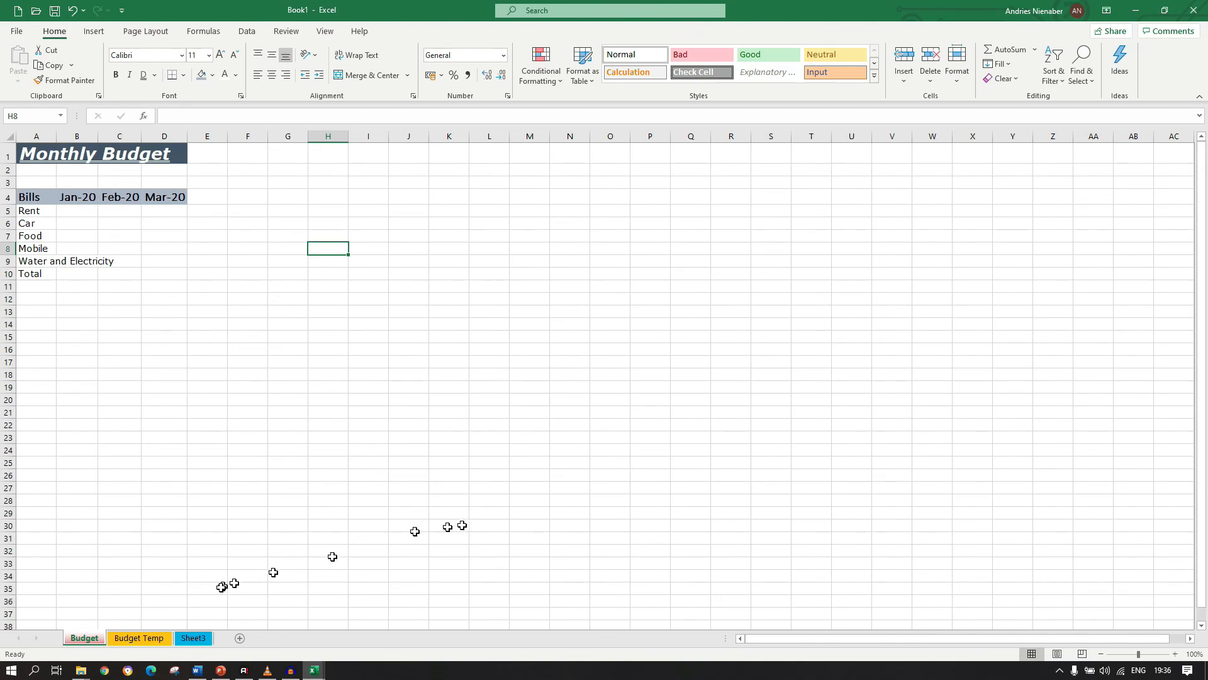
{"action": "left_click", "coordinate": [151, 640]}
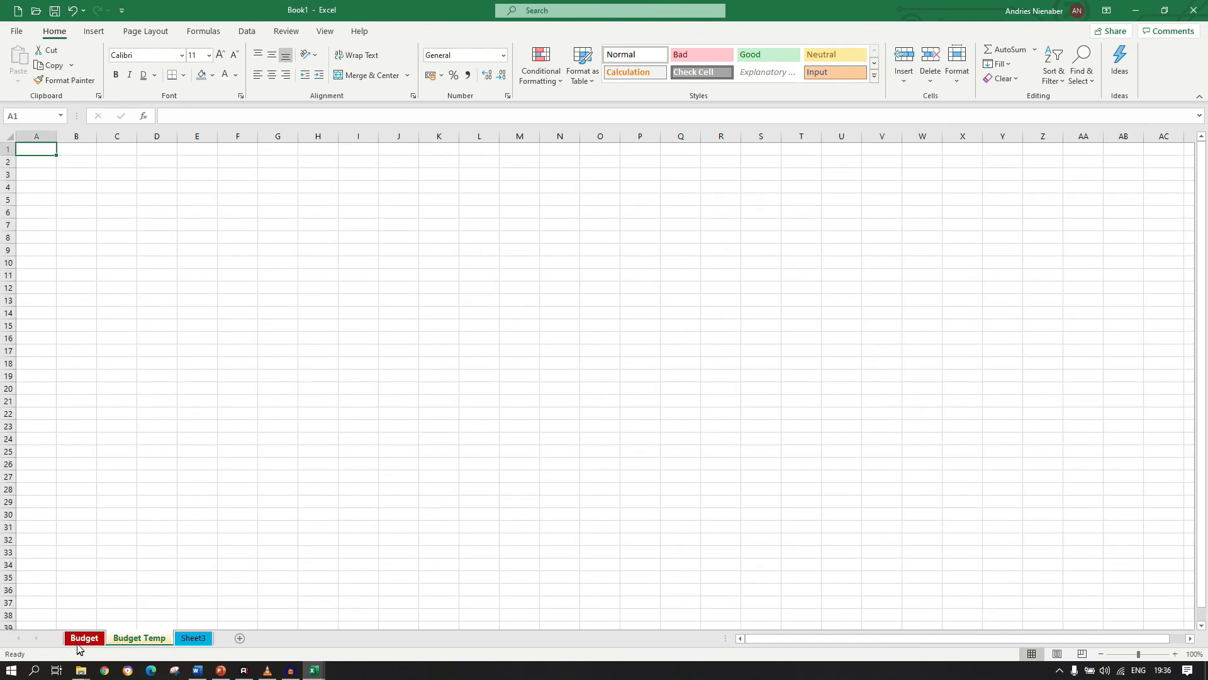